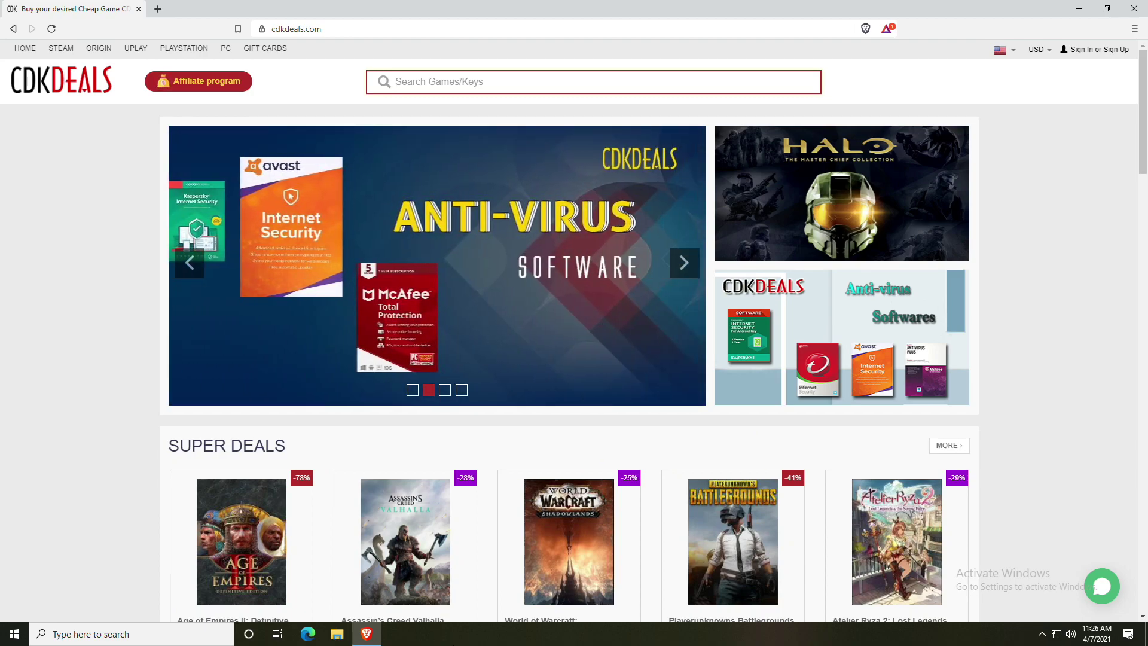
Search the store for windows 10, choose to buy Microsoft Windows 10 Pro OEM CD-KEY GLOBAL, and open the account sign-up form.
{"action": "type", "text": "windows 10"}
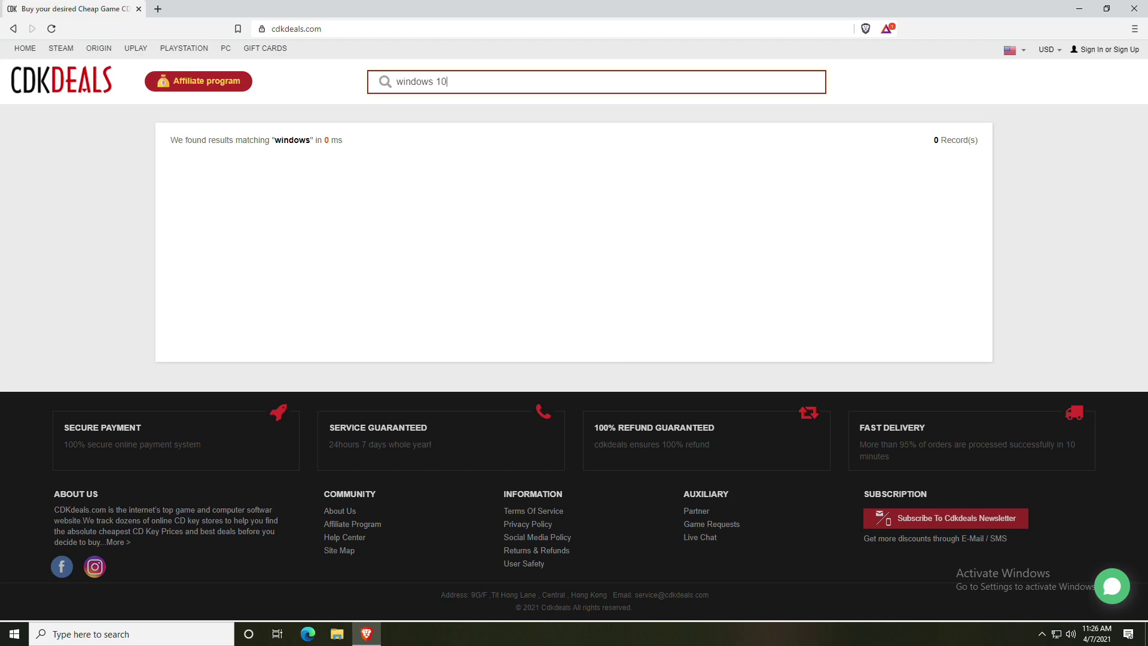
{"action": "key", "text": "Return"}
{"action": "left_click", "coordinate": [660, 408]}
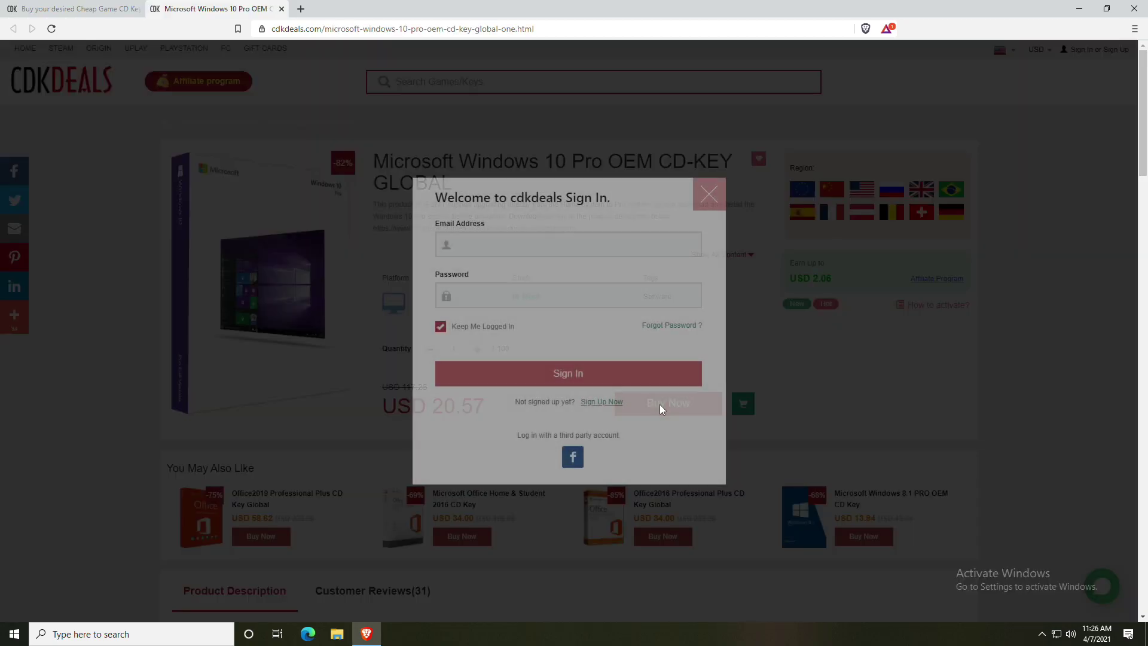
{"action": "left_click", "coordinate": [672, 401]}
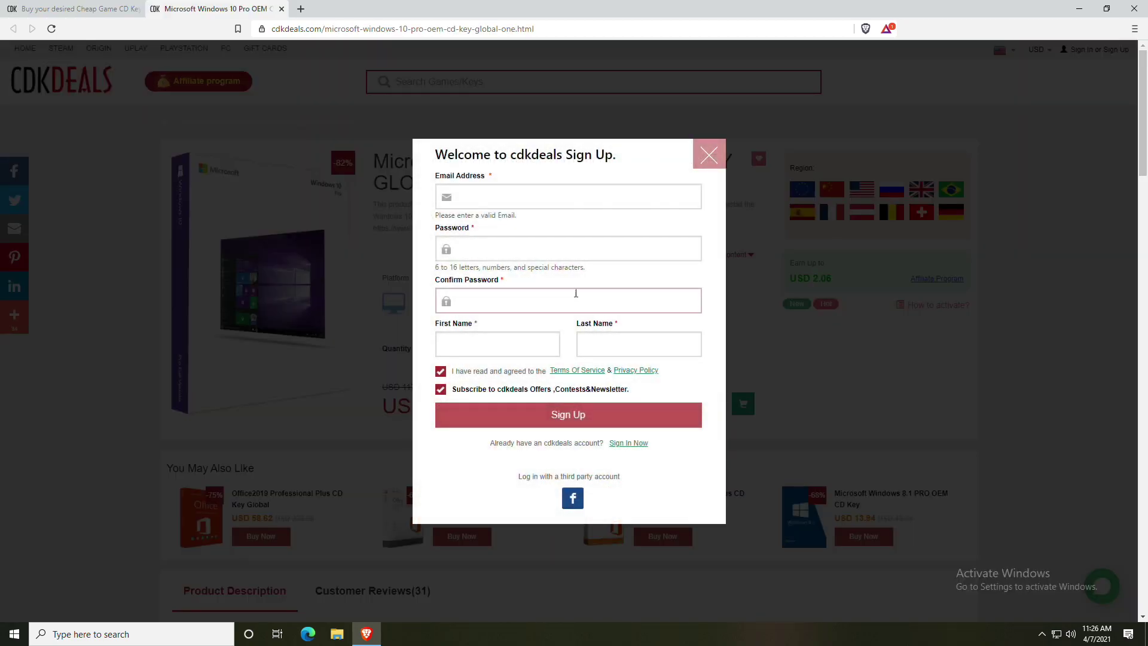
{"action": "left_click", "coordinate": [494, 195]}
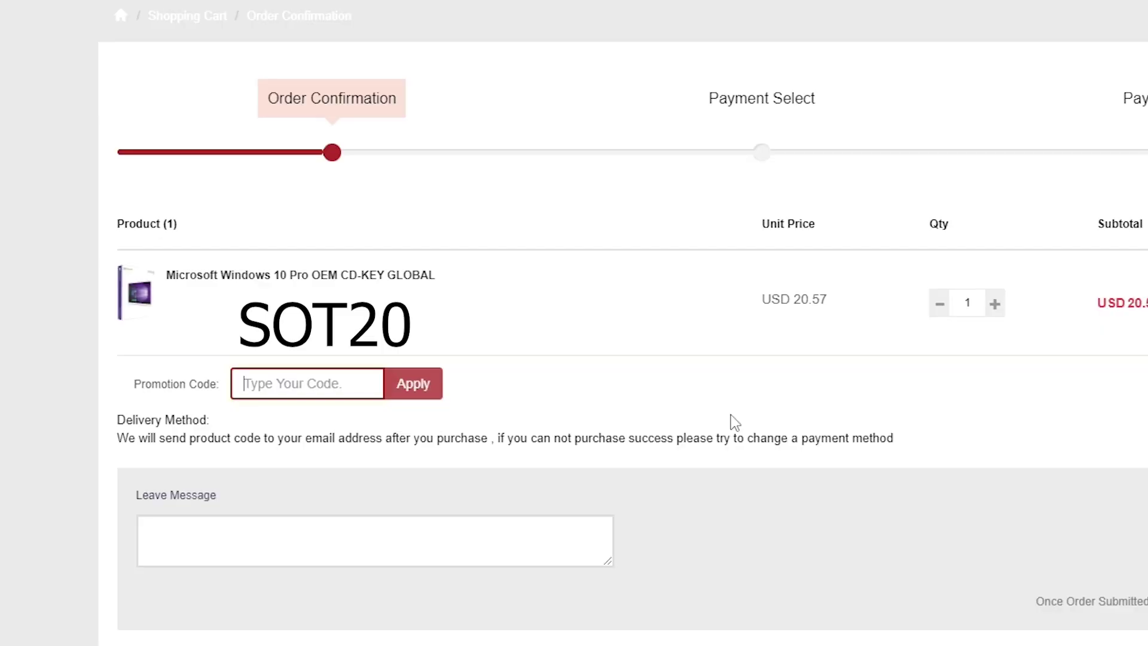
Apply the promotion code SOT20 to the Windows 10 Pro order and pay for it with PayPal.
{"action": "type", "text": "SOT20"}
{"action": "key", "text": "Return"}
{"action": "left_click", "coordinate": [885, 476]}
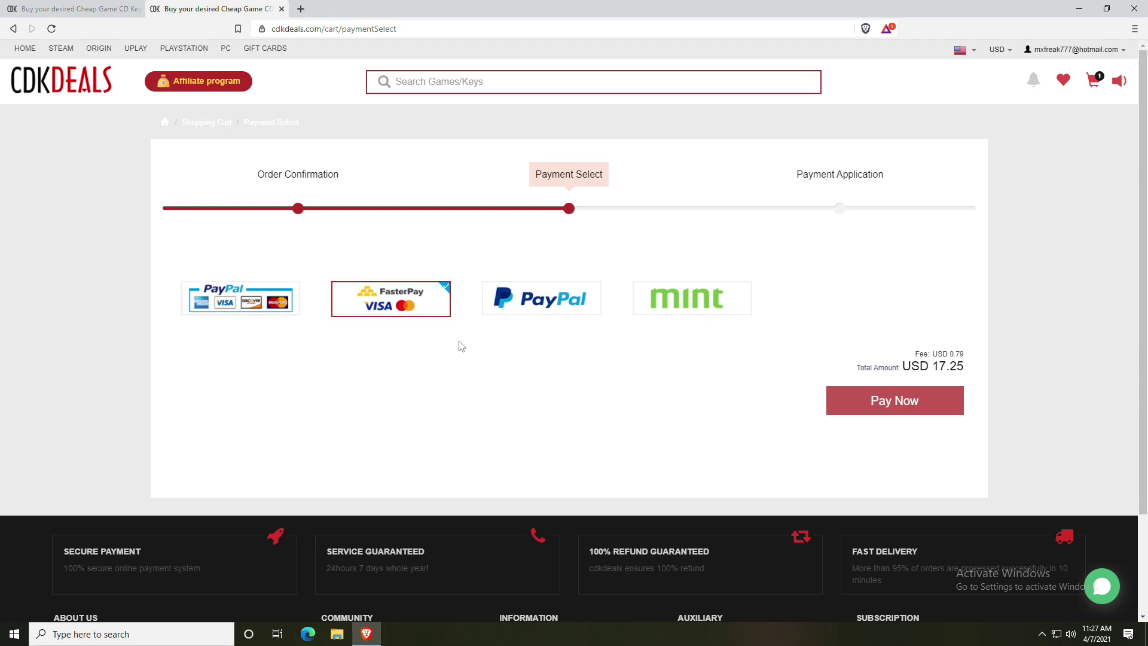
{"action": "left_click", "coordinate": [523, 308]}
{"action": "left_click", "coordinate": [884, 386]}
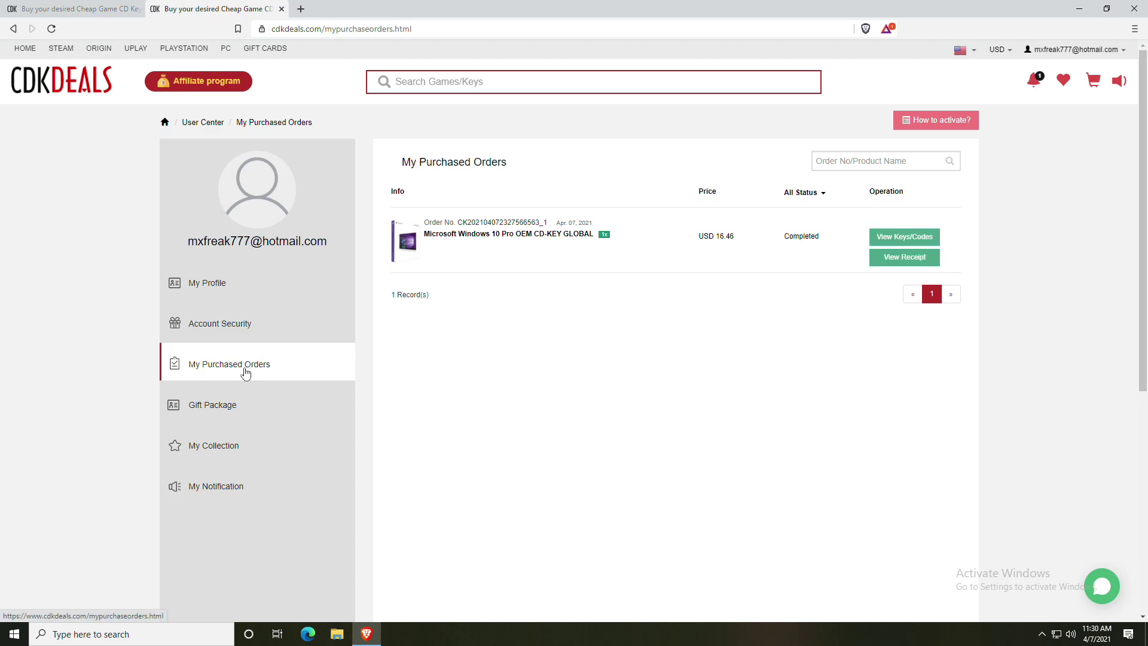
Open the keys of the purchased Windows 10 Pro order and copy the product key.
{"action": "left_click", "coordinate": [885, 246]}
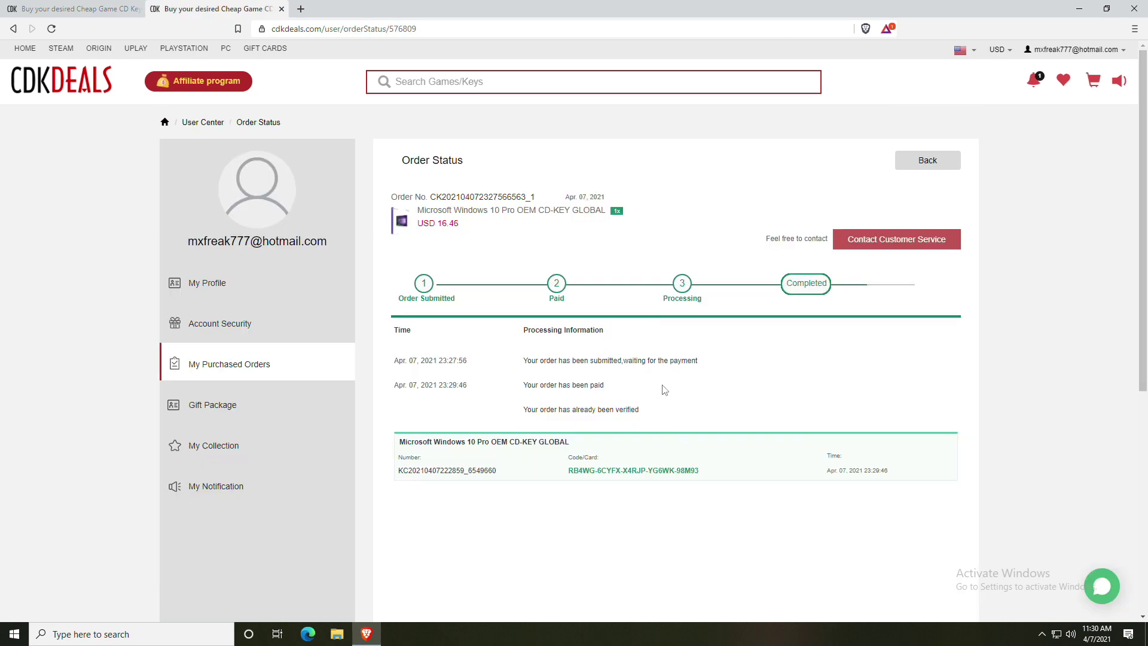
{"action": "triple_click", "coordinate": [649, 470]}
{"action": "key", "text": "ctrl+c"}
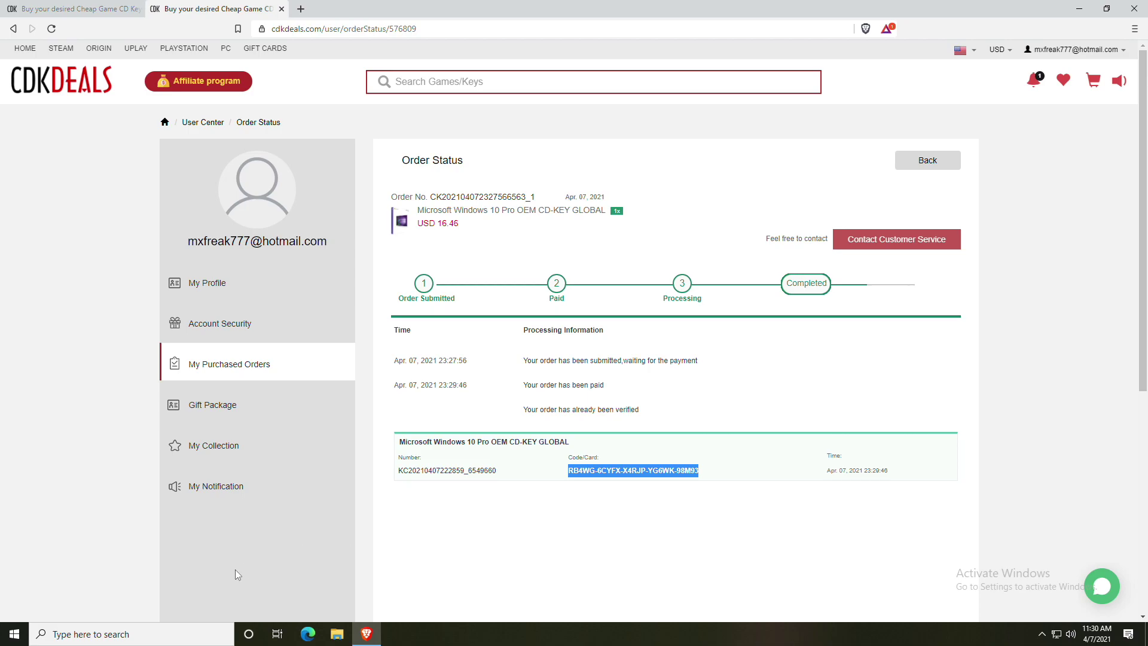
Change the product key in the Windows Activation settings to the copied key and activate Windows.
{"action": "left_click", "coordinate": [166, 632]}
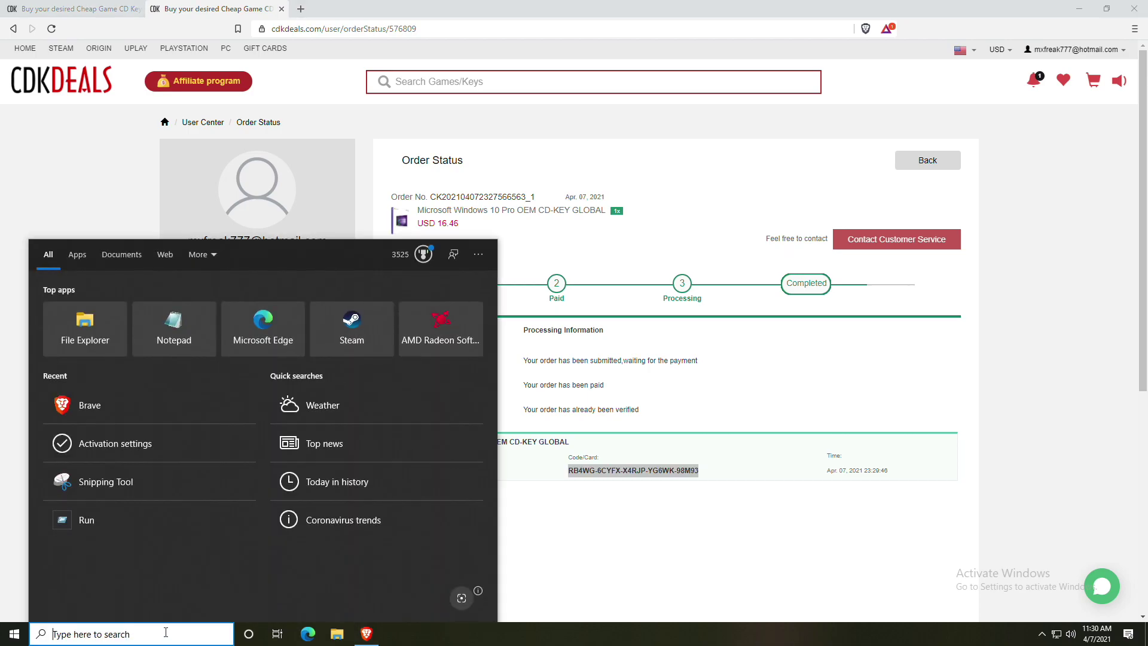
{"action": "type", "text": "act"}
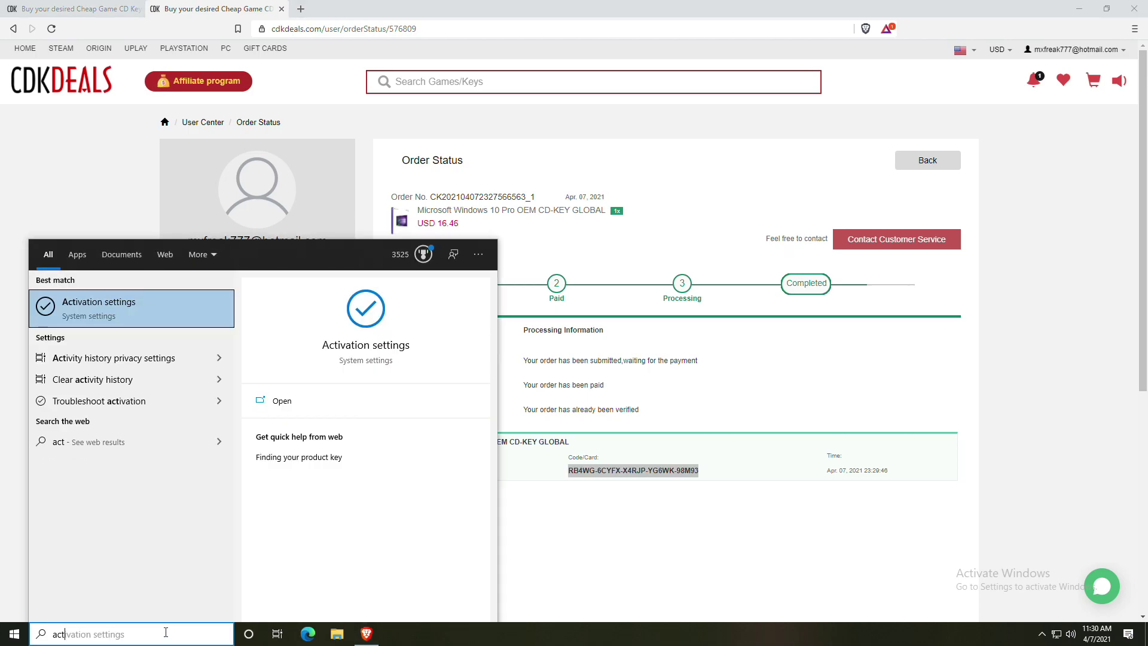
{"action": "left_click", "coordinate": [99, 401]}
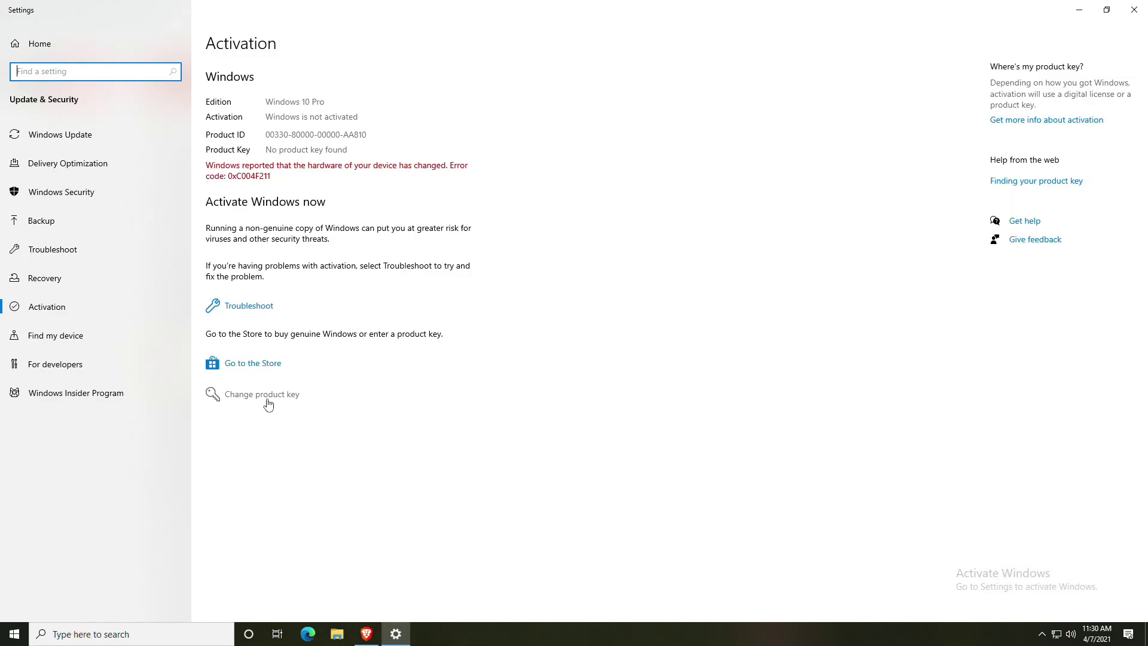
{"action": "left_click", "coordinate": [263, 395]}
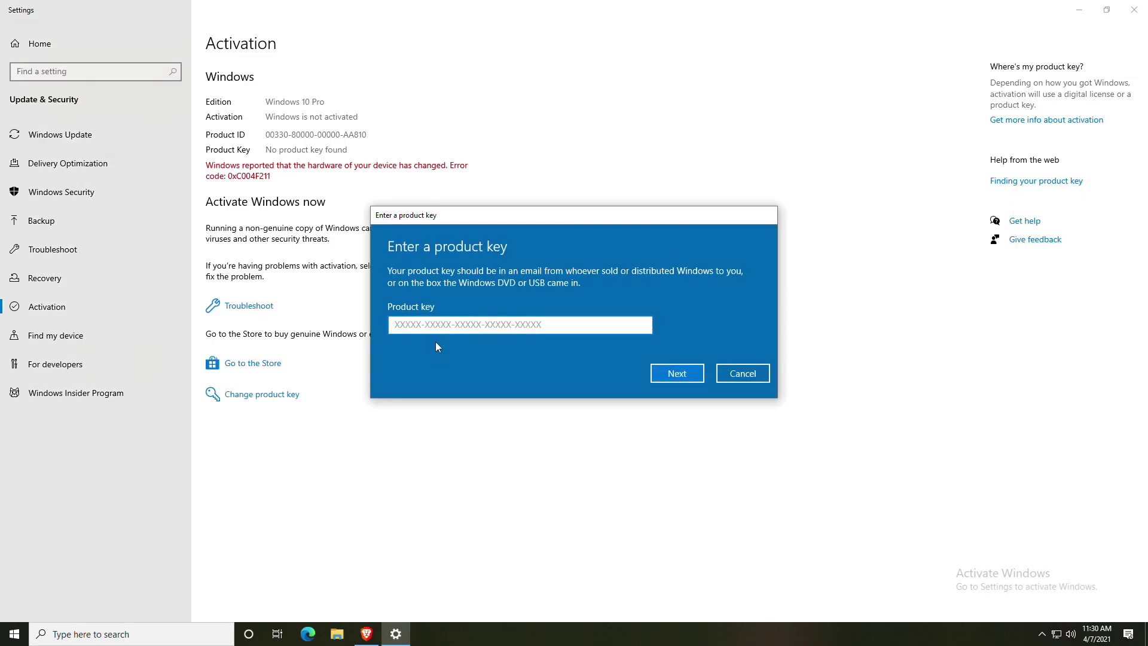
{"action": "key", "text": "ctrl+v"}
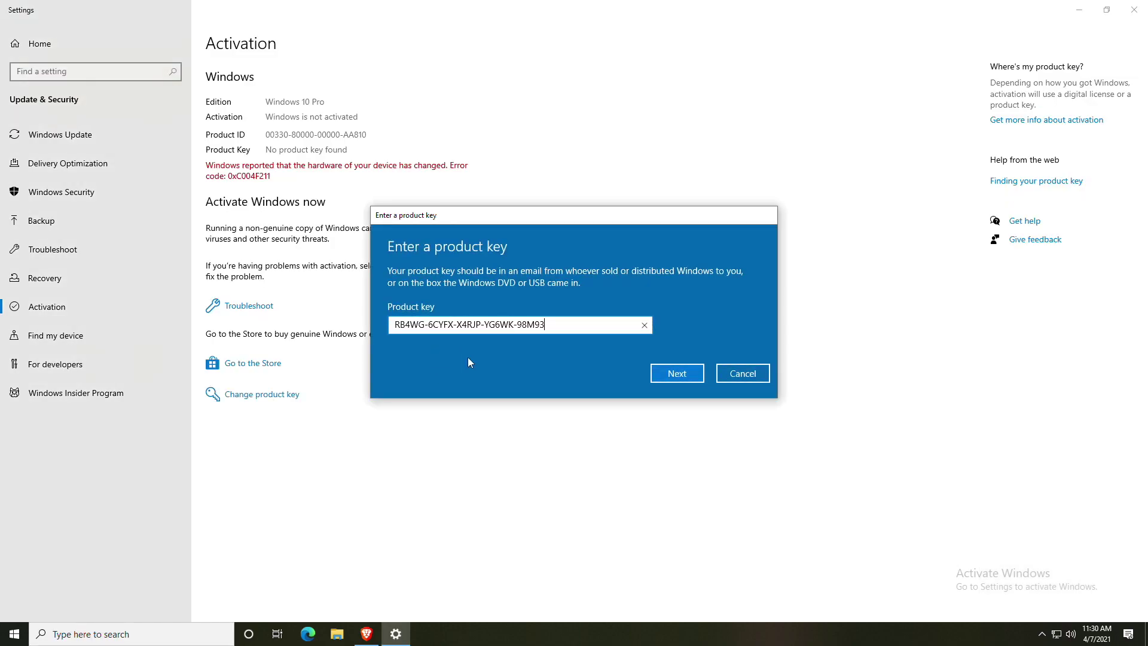
{"action": "left_click", "coordinate": [677, 373]}
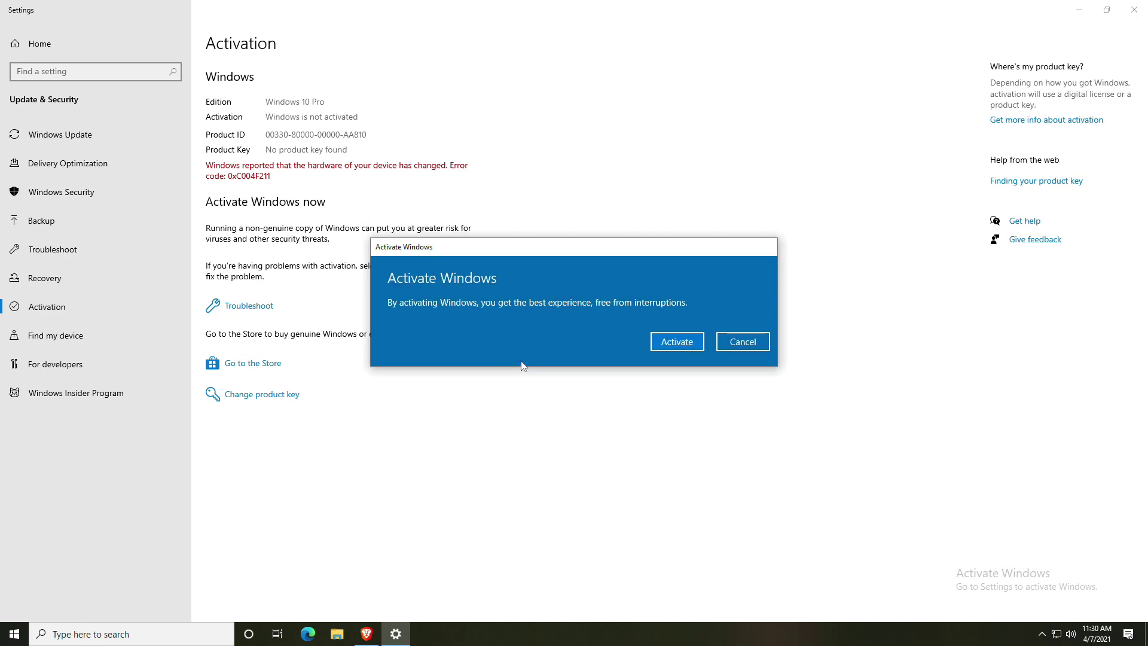
{"action": "left_click", "coordinate": [672, 339]}
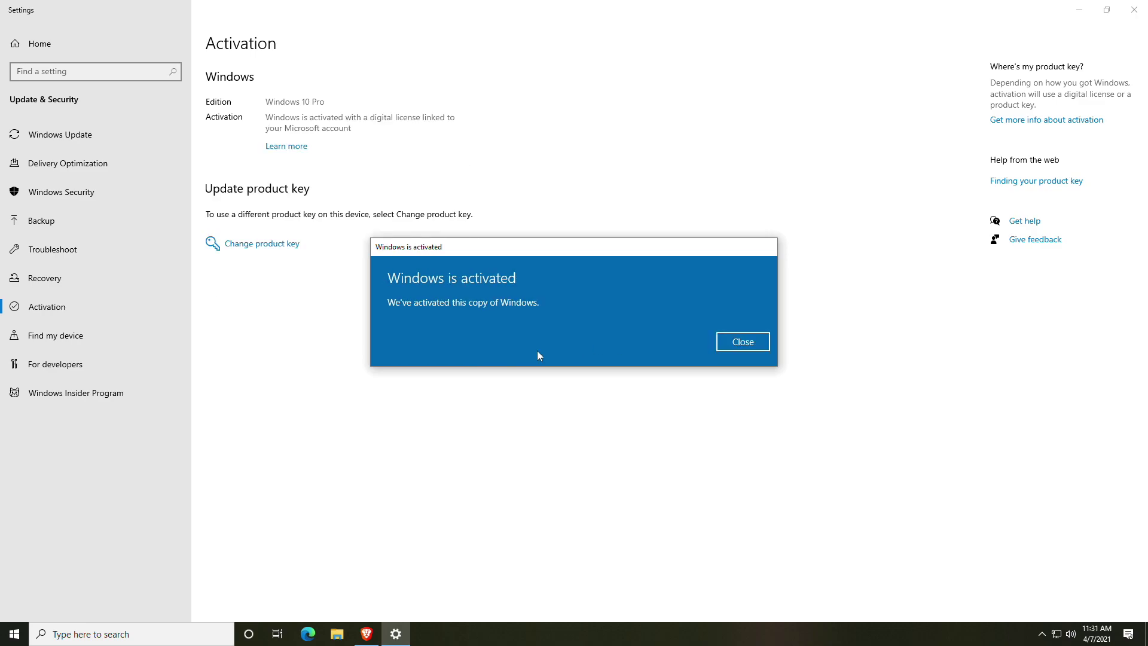
{"action": "left_click", "coordinate": [746, 346]}
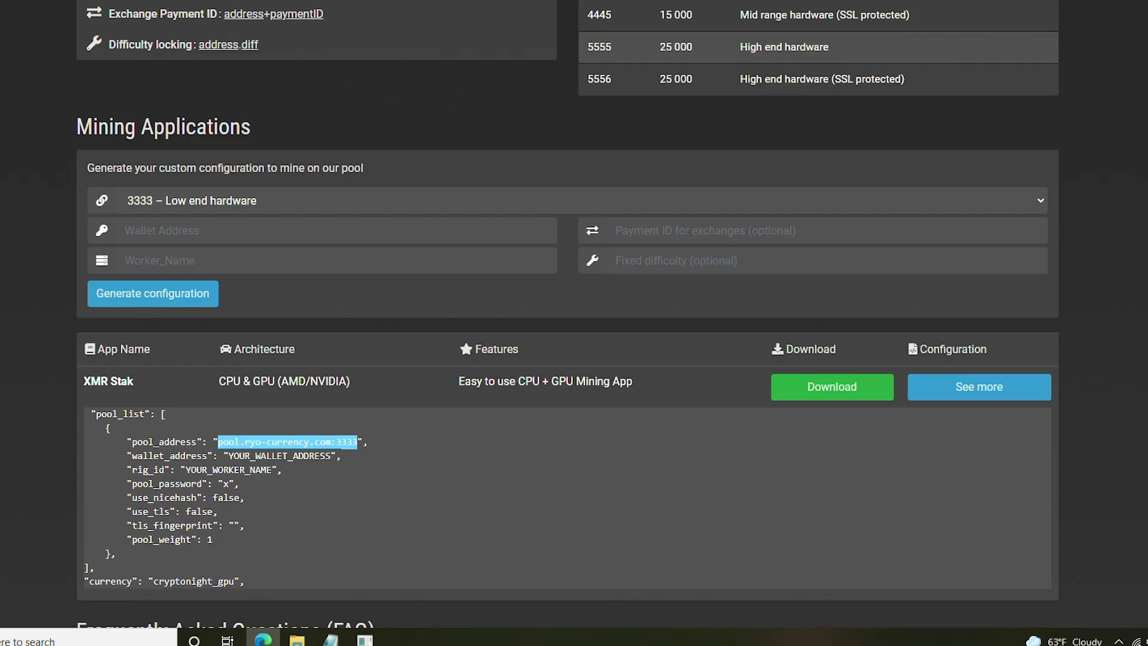
Search the web for ryo currency in a new Microsoft Edge tab and open the paper wallet generator on the Ryo website.
{"action": "key", "text": "ctrl+t"}
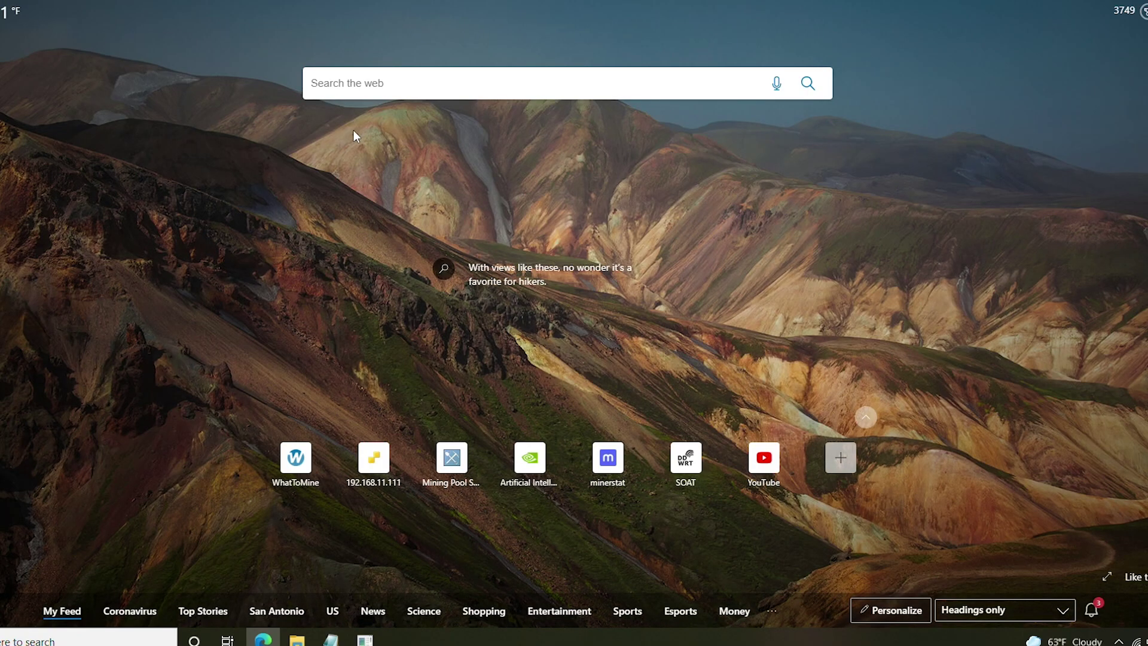
{"action": "key", "text": "ctrl+w"}
{"action": "key", "text": "ctrl+t"}
{"action": "type", "text": "ryo currency"}
{"action": "key", "text": "Return"}
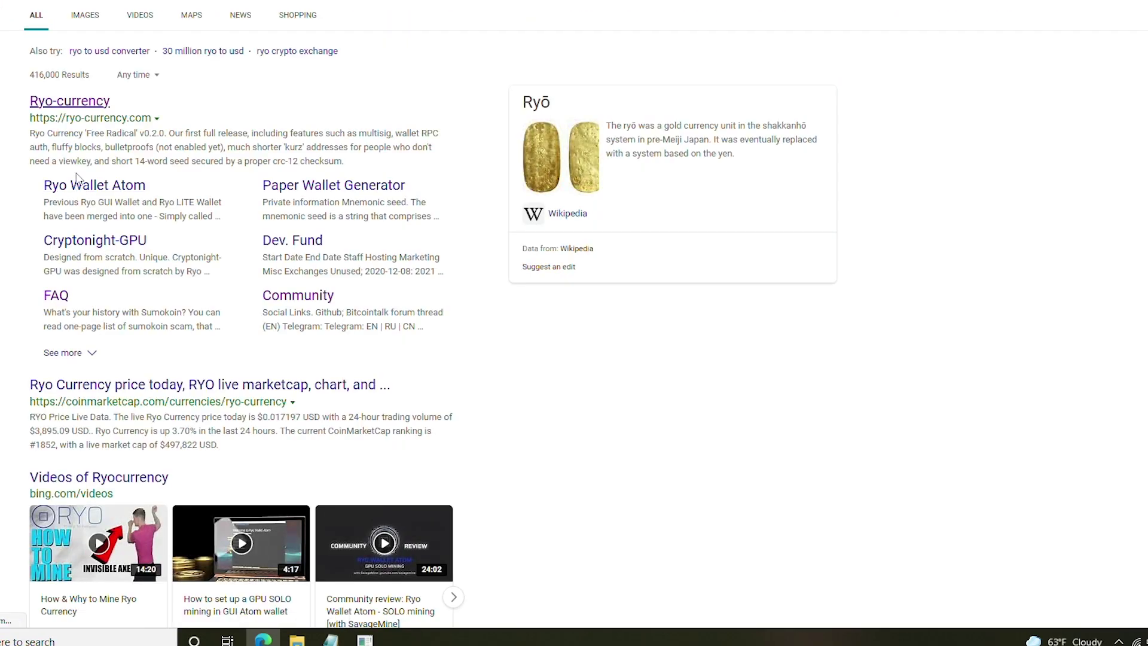
{"action": "left_click", "coordinate": [390, 173]}
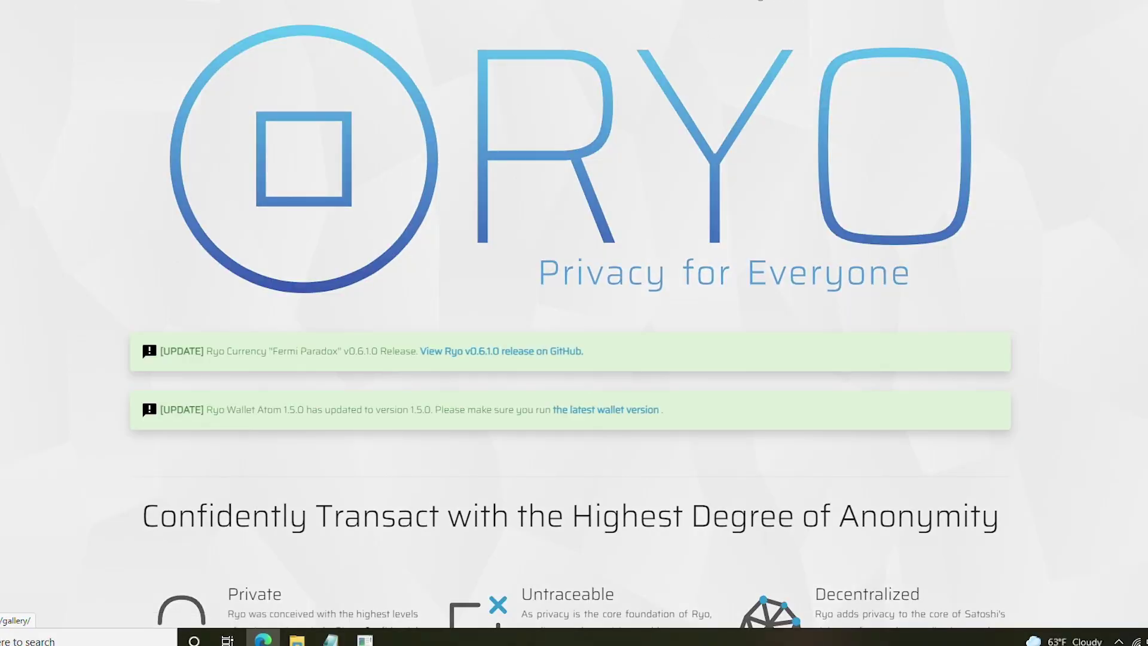
{"action": "left_click", "coordinate": [760, 1]}
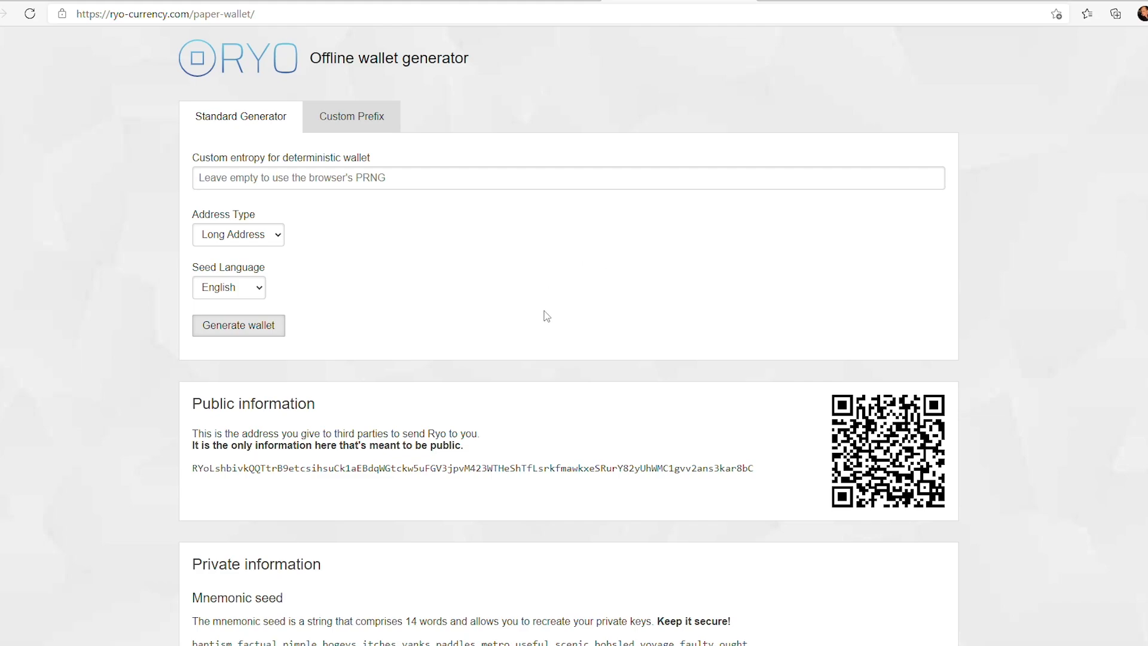
Generate a new Ryo wallet with a long address and English seed, accepting replacement of the current wallet.
{"action": "scroll", "coordinate": [546, 312], "scroll_direction": "down", "scroll_amount": 3}
{"action": "scroll", "coordinate": [544, 312], "scroll_direction": "up", "scroll_amount": 3}
{"action": "left_click", "coordinate": [242, 330]}
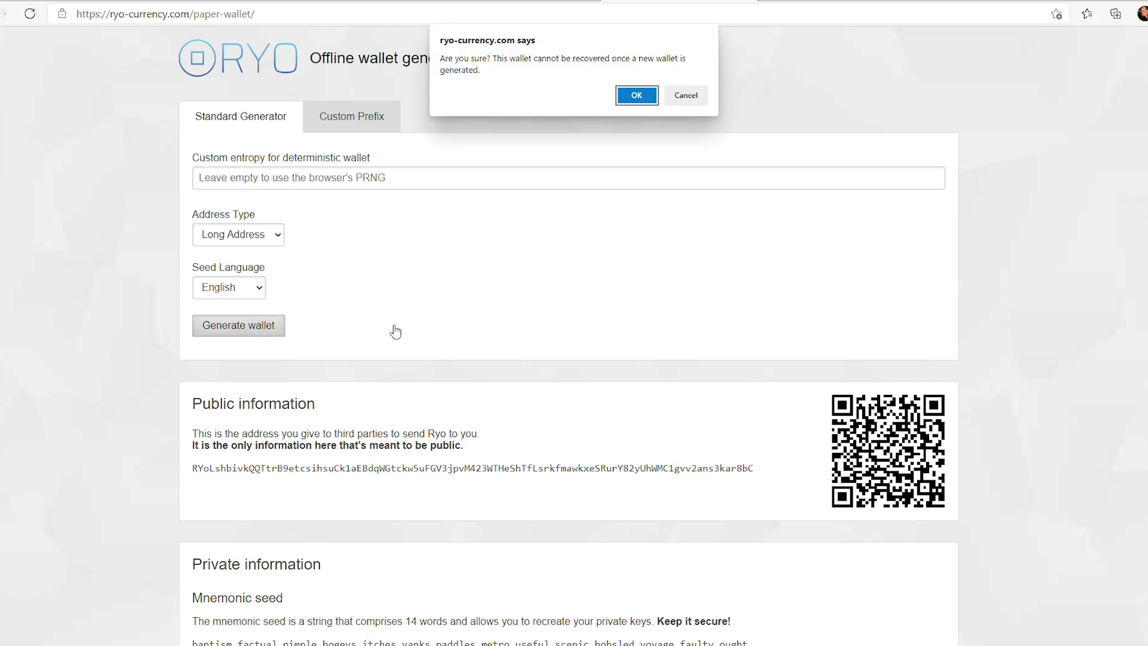
{"action": "left_click", "coordinate": [637, 95]}
{"action": "scroll", "coordinate": [523, 308], "scroll_direction": "down", "scroll_amount": 3}
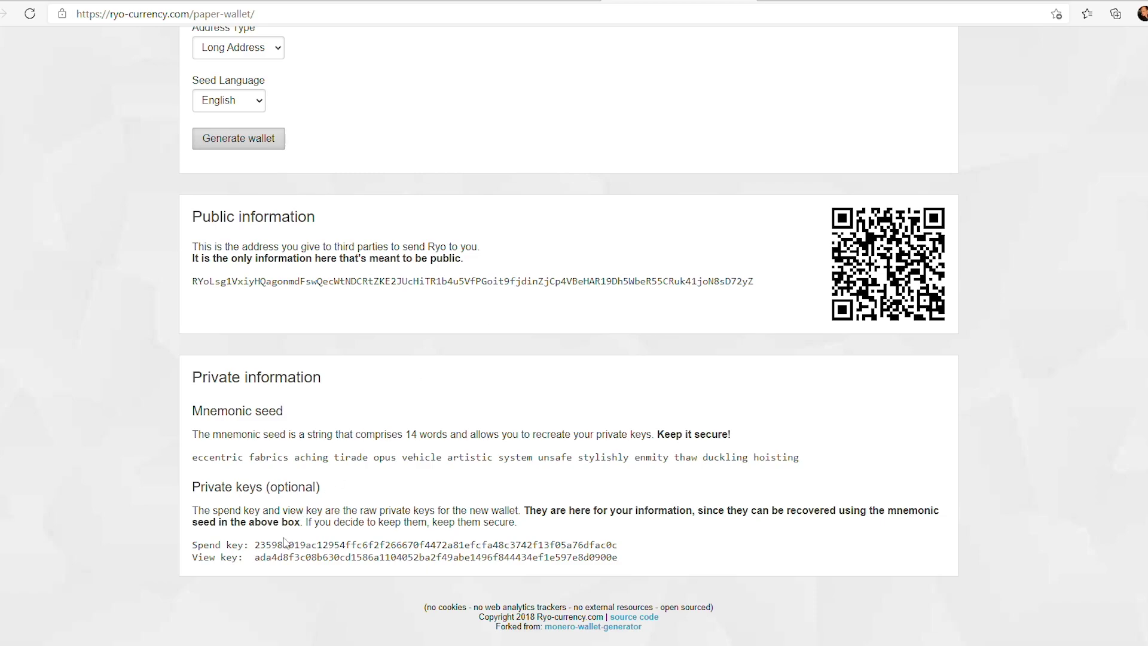
Examine the new wallet's private key notes, mnemonic seed and public address.
{"action": "left_click_drag", "start_coordinate": [194, 512], "coordinate": [319, 512]}
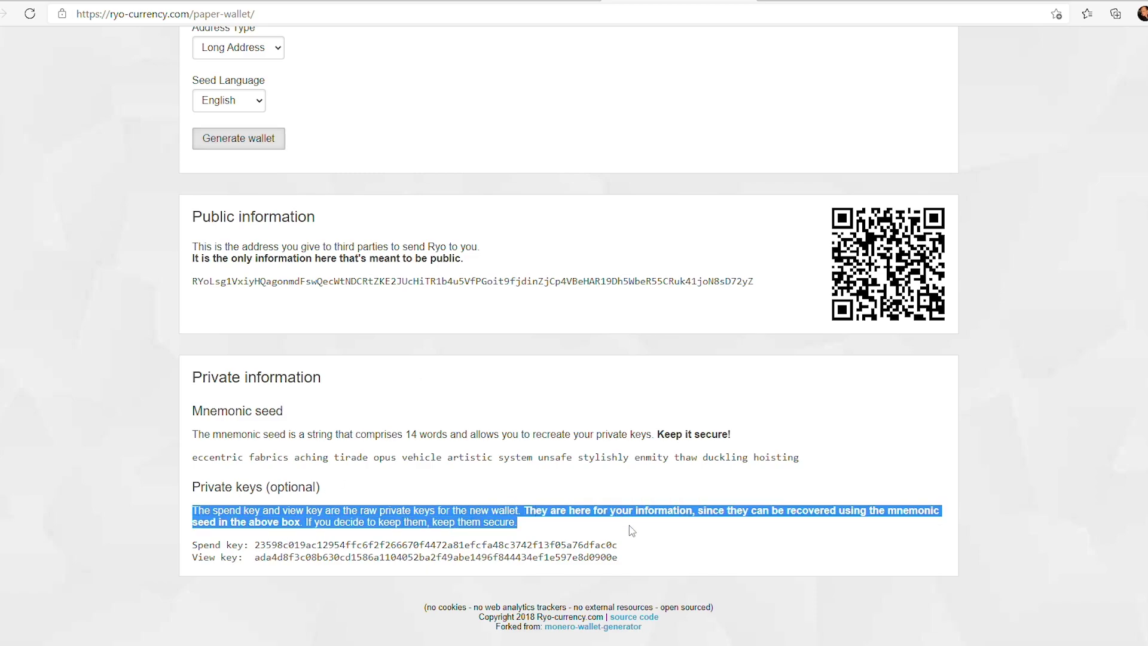
{"action": "left_click", "coordinate": [393, 517]}
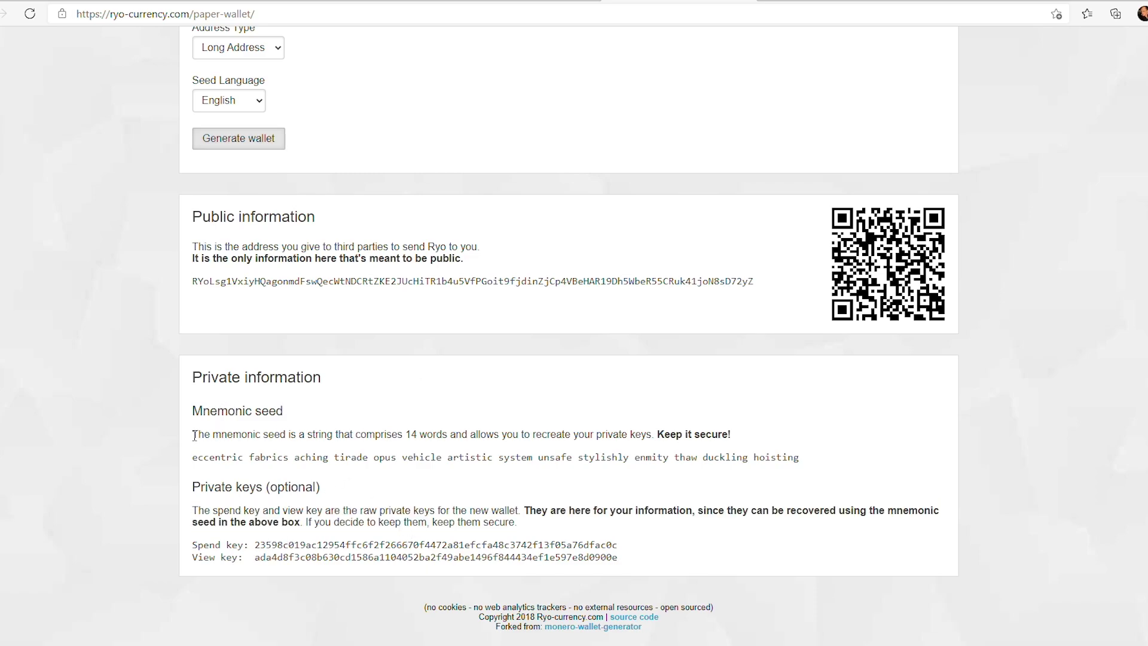
{"action": "left_click_drag", "start_coordinate": [193, 435], "coordinate": [768, 453]}
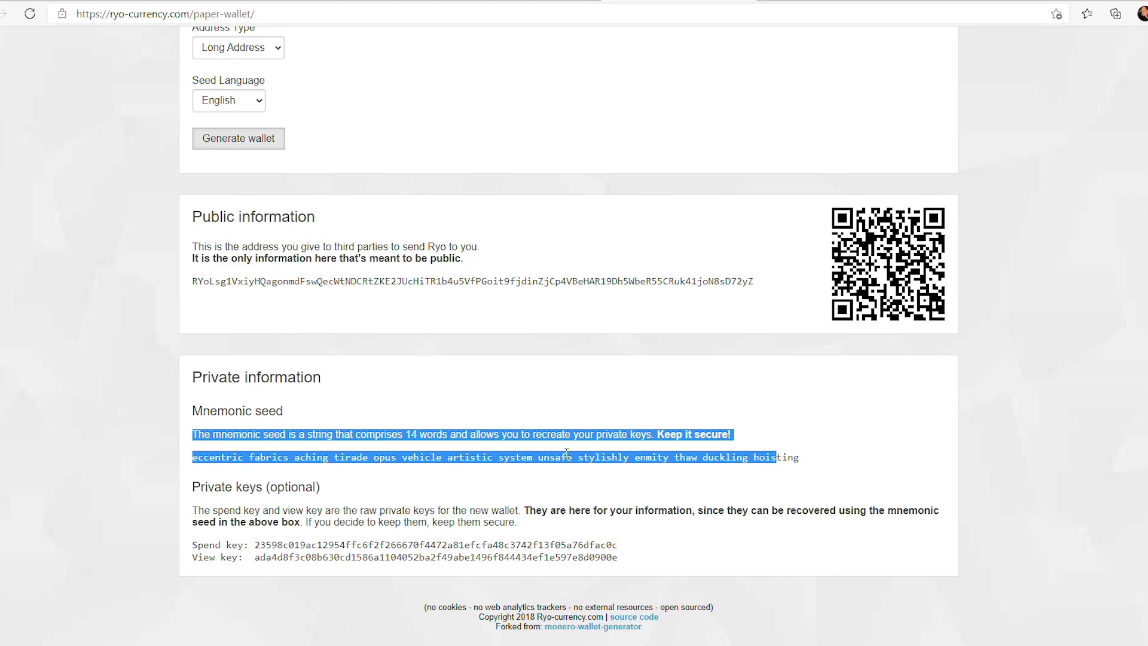
{"action": "left_click", "coordinate": [455, 460]}
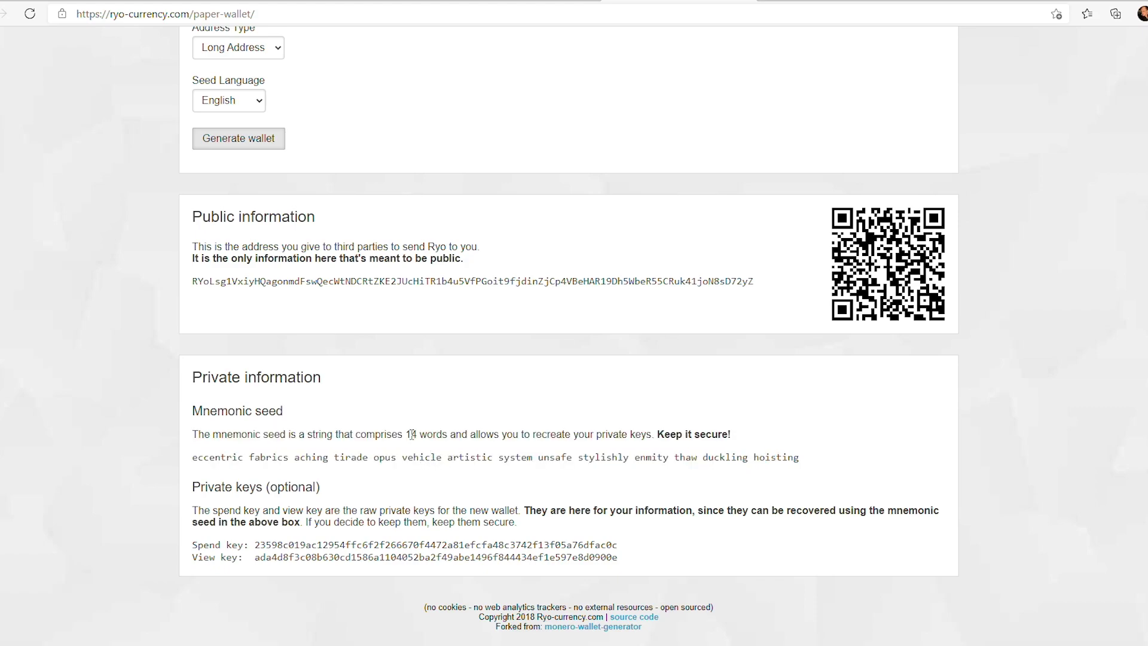
{"action": "left_click_drag", "start_coordinate": [754, 282], "coordinate": [193, 283]}
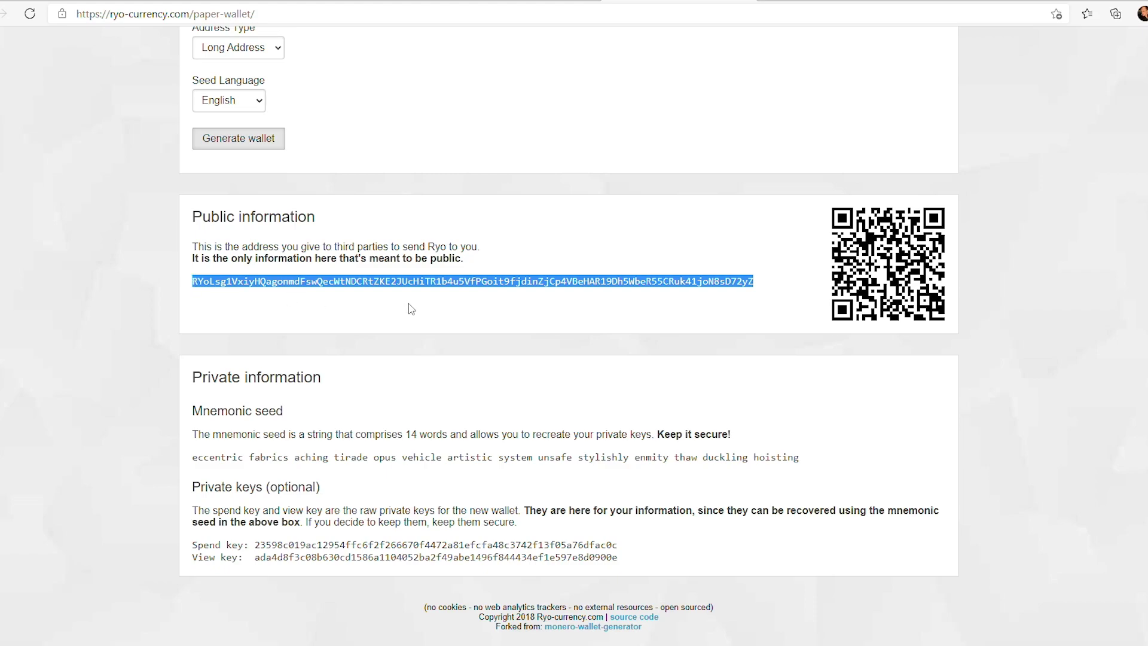
{"action": "left_click", "coordinate": [456, 334]}
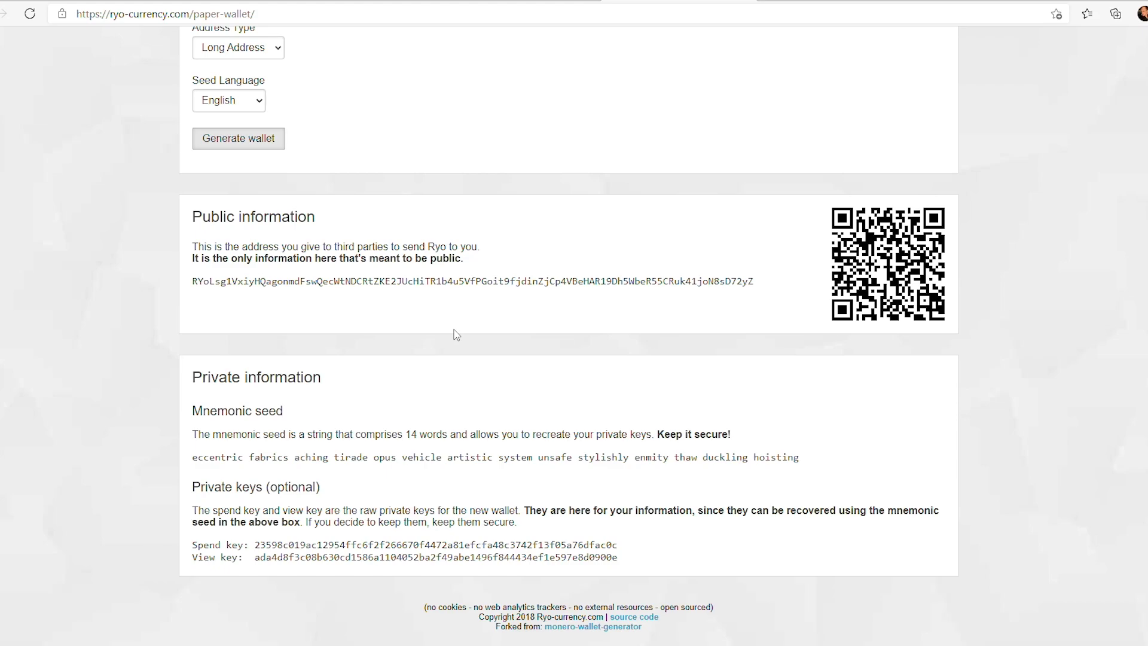
Search the web for tradeogre, open its markets page and examine Ryo's change in the BTC markets.
{"action": "scroll", "coordinate": [456, 334], "scroll_direction": "up", "scroll_amount": 3}
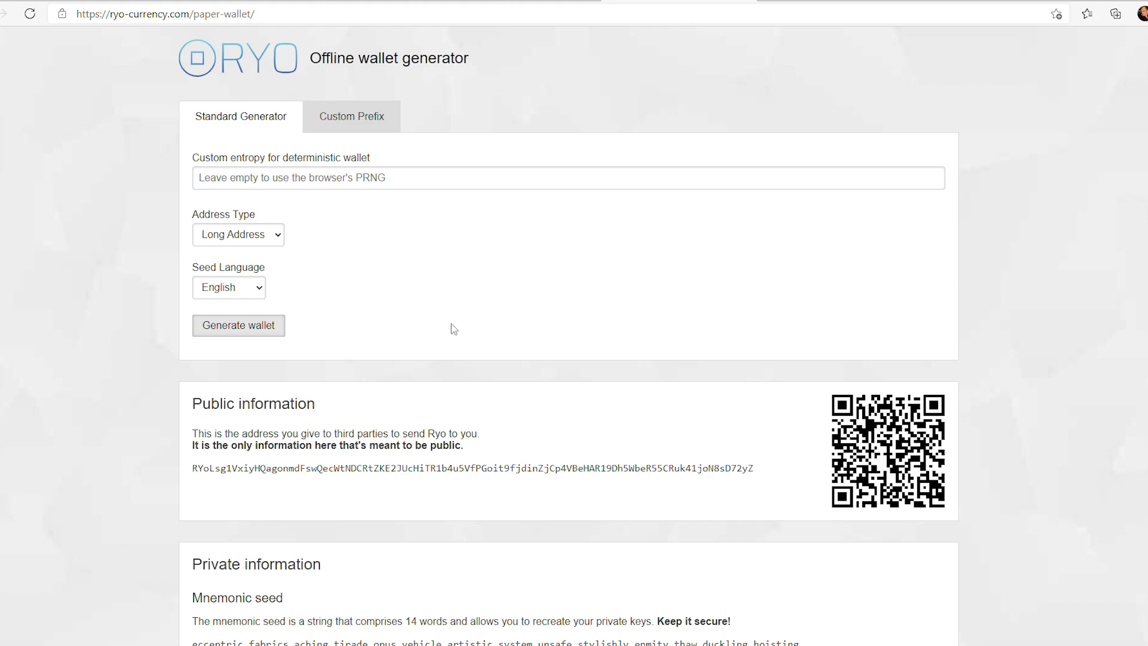
{"action": "left_click", "coordinate": [207, 17]}
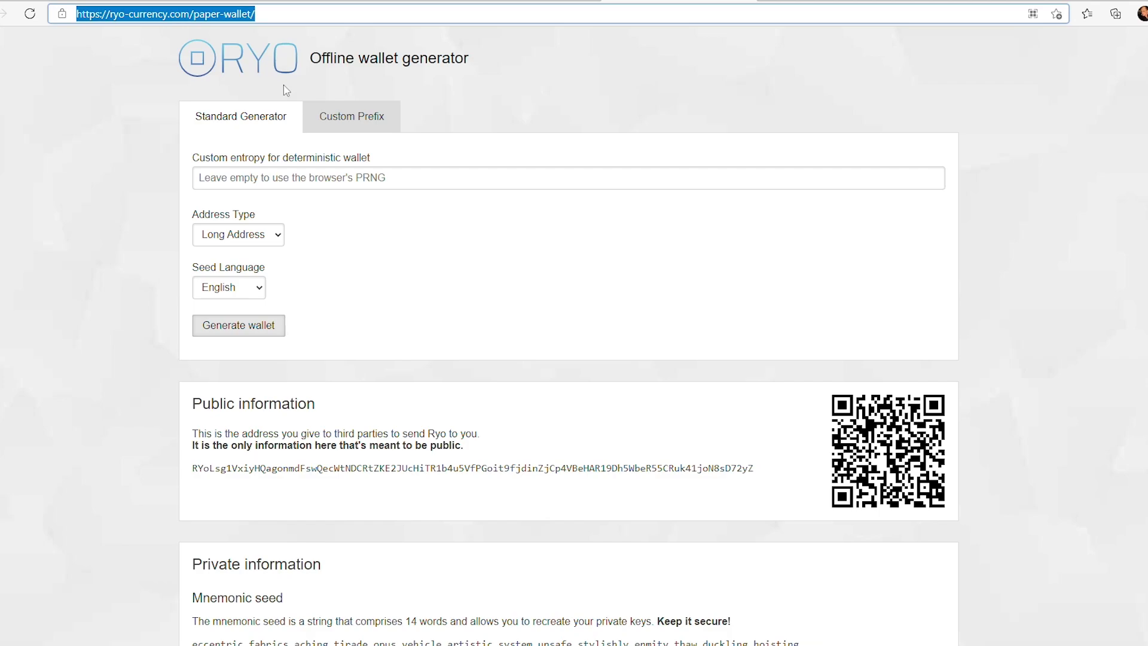
{"action": "type", "text": "trad"}
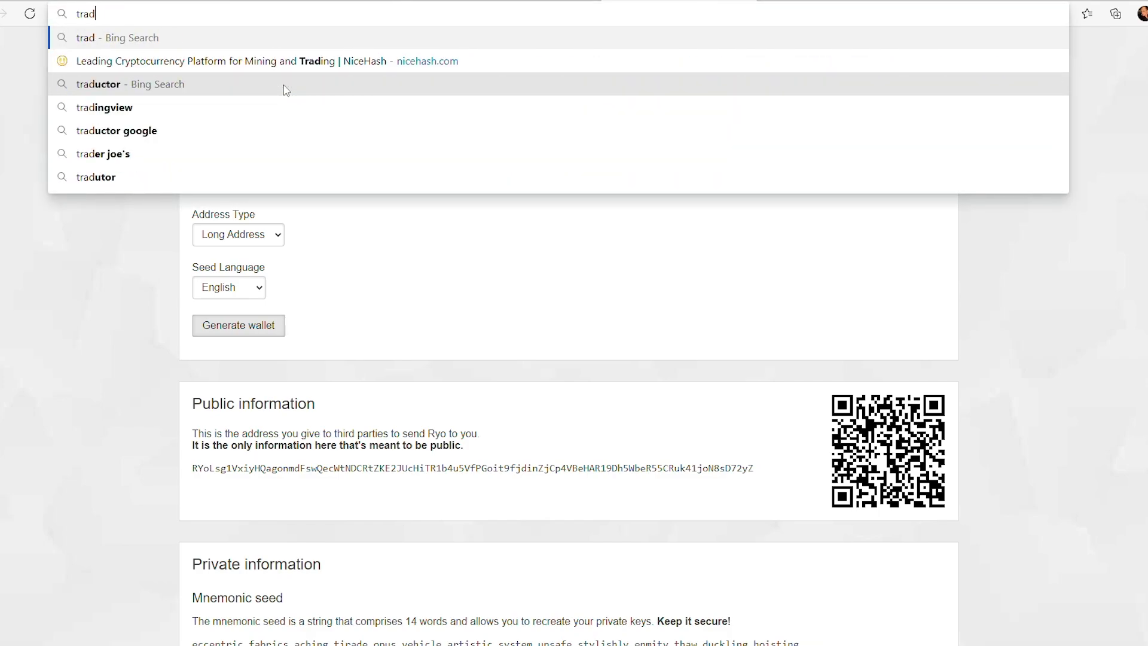
{"action": "type", "text": "eogre"}
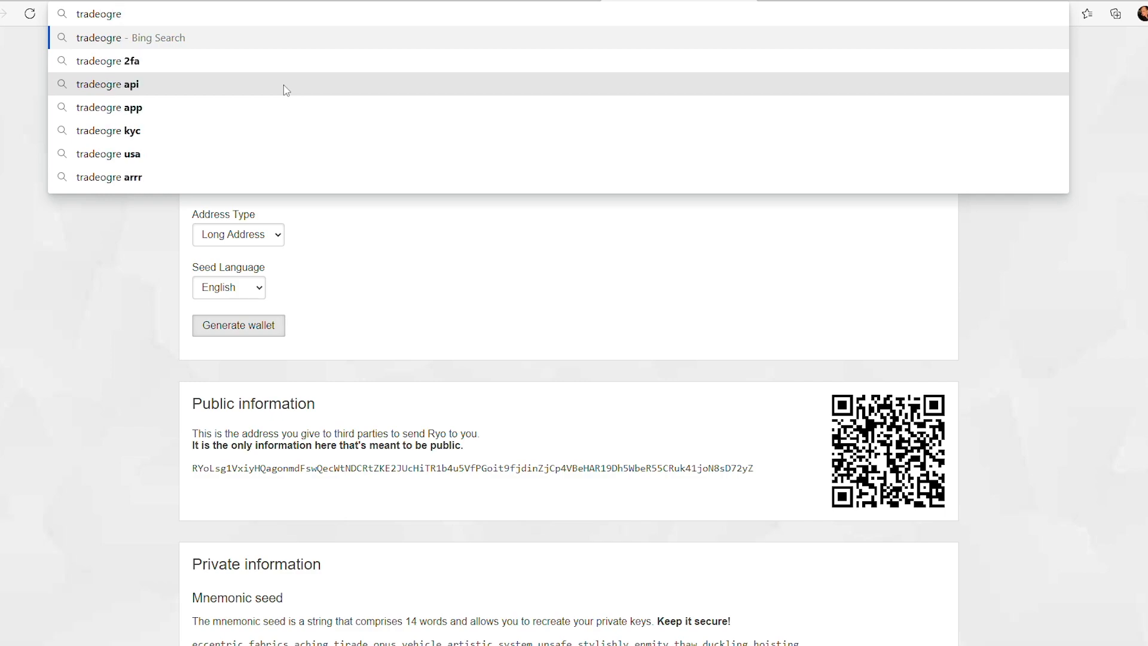
{"action": "key", "text": "Return"}
{"action": "left_click", "coordinate": [649, 86]}
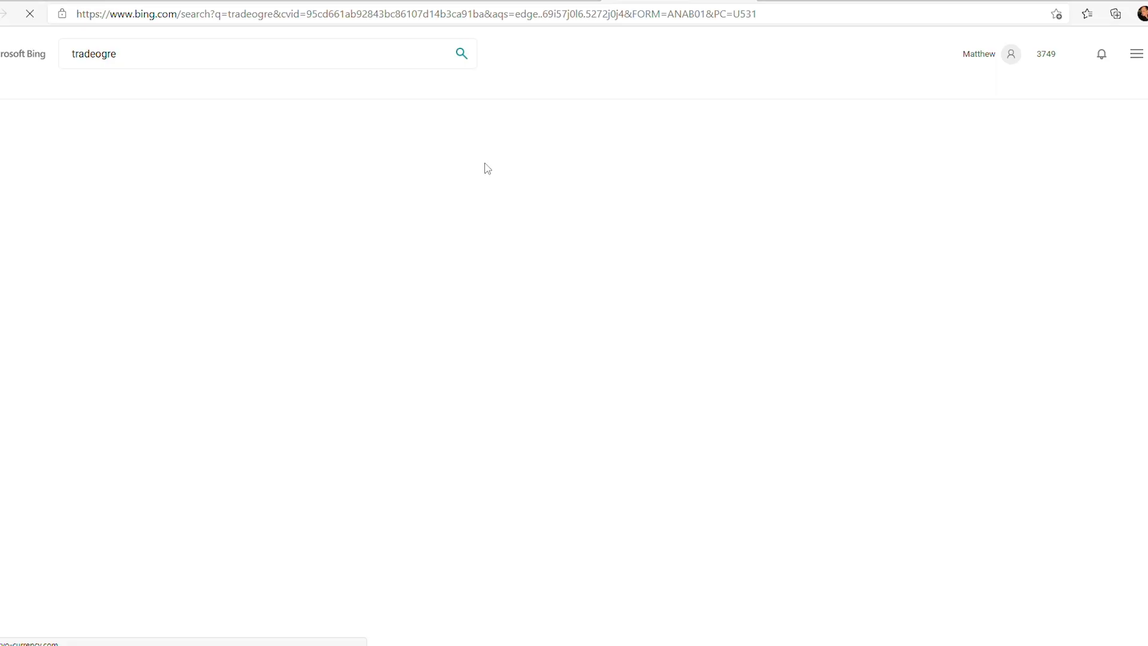
{"action": "left_click", "coordinate": [405, 185]}
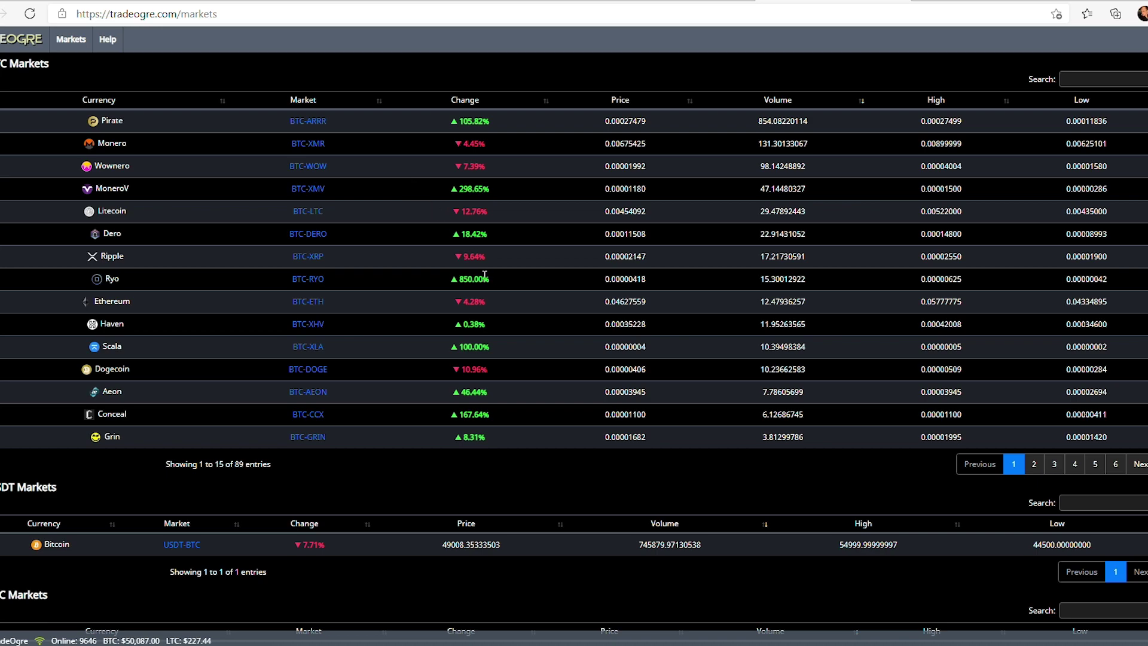
{"action": "left_click_drag", "start_coordinate": [495, 273], "coordinate": [419, 273]}
{"action": "mouse_move", "coordinate": [1072, 72]}
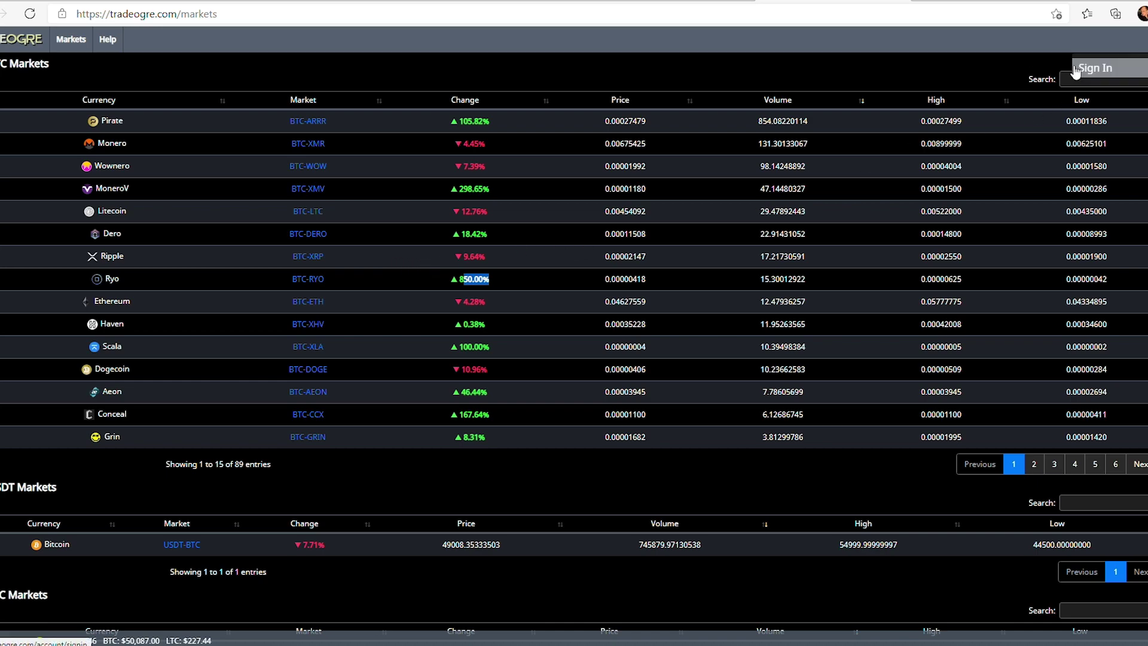
Register a new TradeOgre account with the e-mail address and a confirmed account password, agreeing to the Terms of Service.
{"action": "left_click", "coordinate": [1089, 71]}
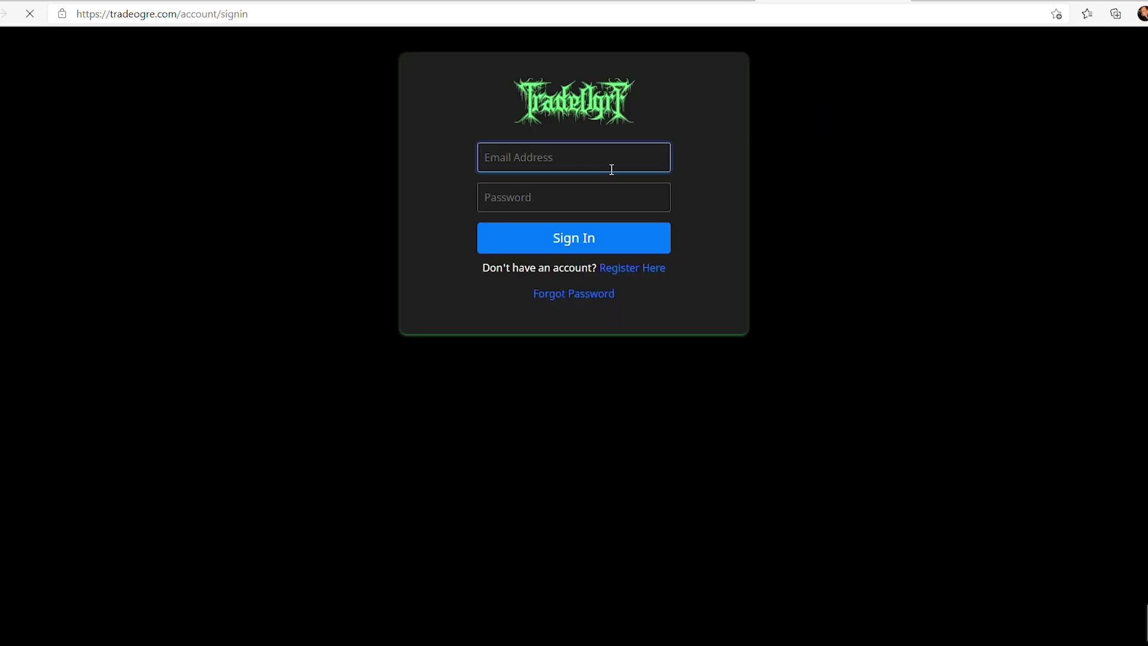
{"action": "left_click", "coordinate": [627, 269]}
{"action": "type", "text": "mx"}
{"action": "key", "text": "ctrl+v"}
{"action": "key", "text": "Tab"}
{"action": "key", "text": "ctrl+v"}
{"action": "key", "text": "Tab"}
{"action": "key", "text": "ctrl+v"}
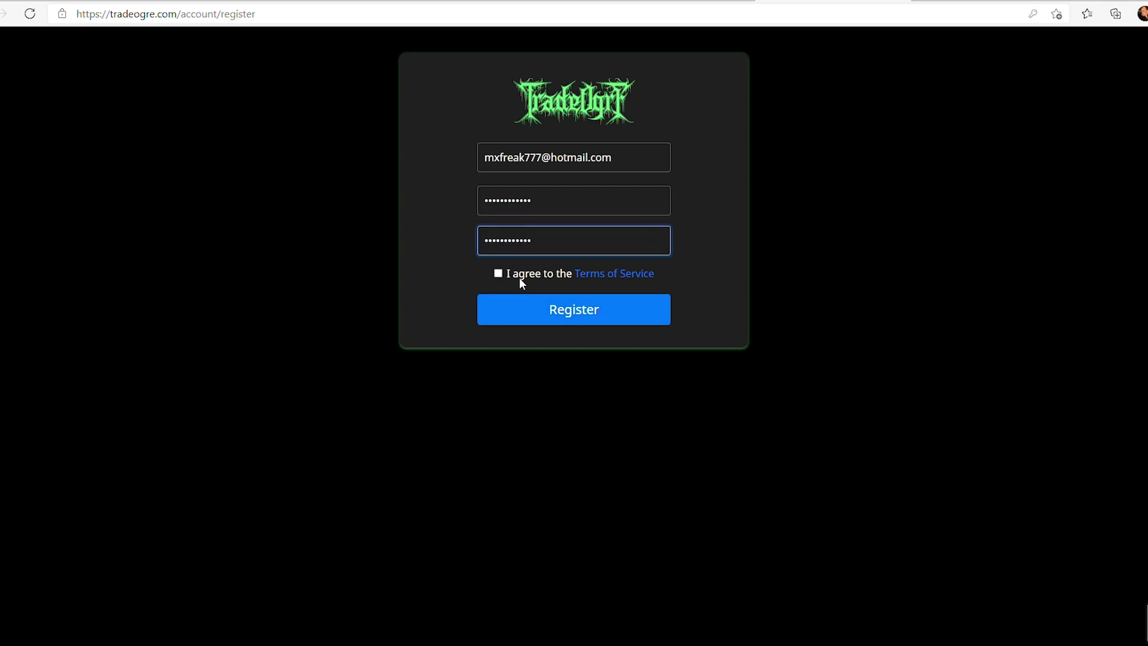
{"action": "left_click", "coordinate": [520, 278]}
{"action": "left_click", "coordinate": [584, 317]}
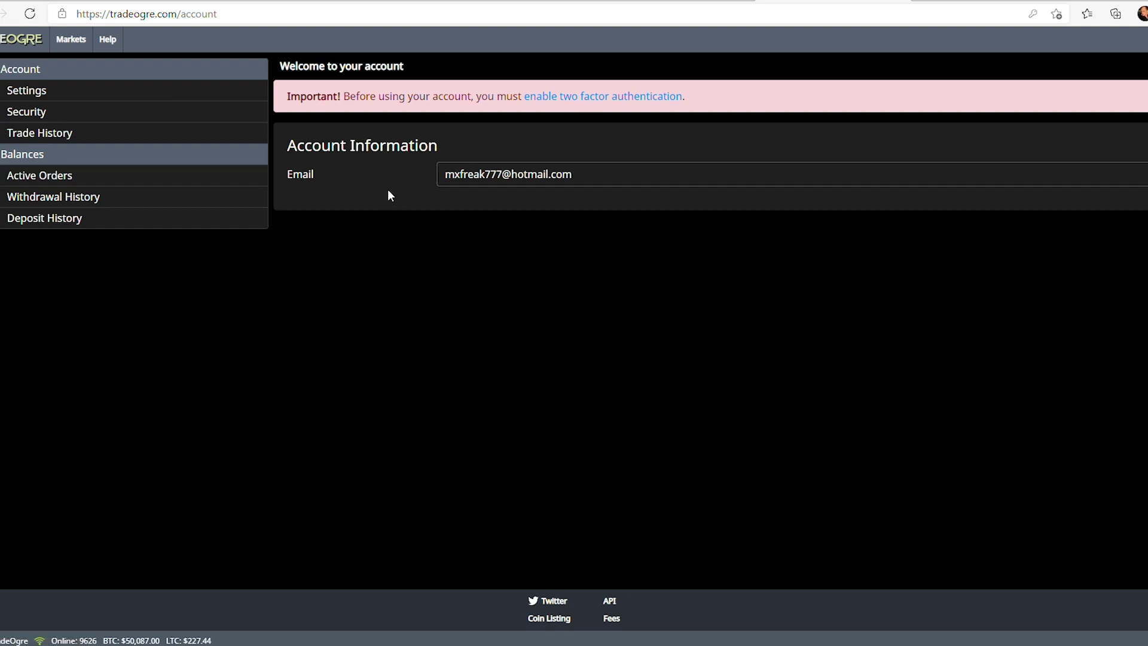
Open TradeOgre's two-factor authentication setup, then launch Authy Desktop and begin adding an account.
{"action": "left_click", "coordinate": [559, 99]}
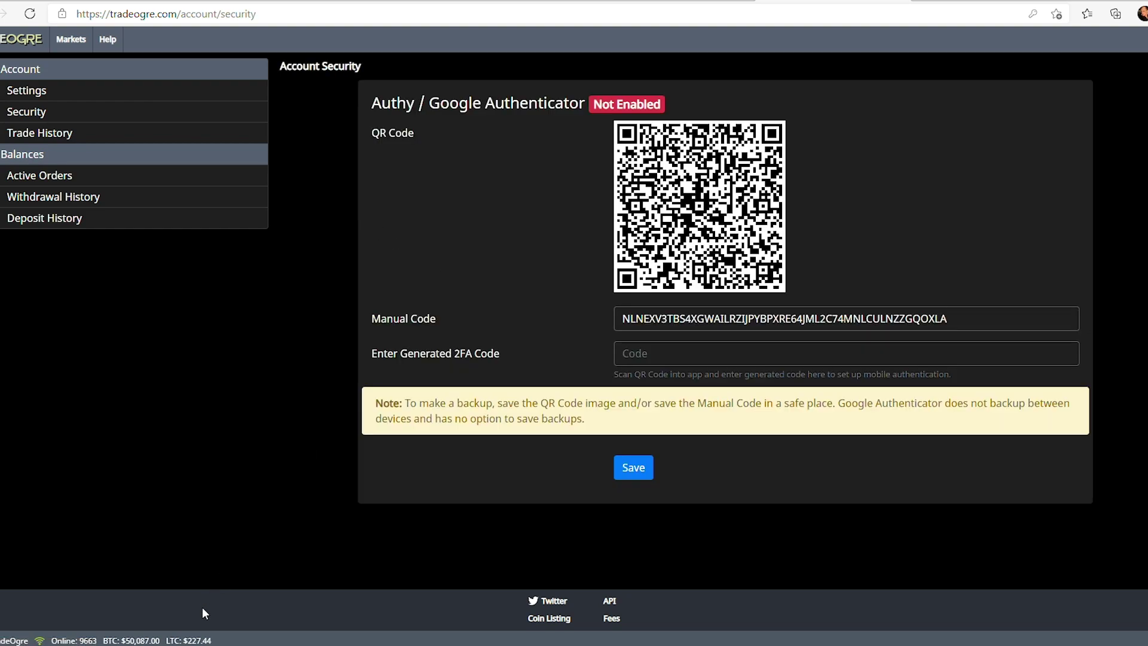
{"action": "key", "text": "super"}
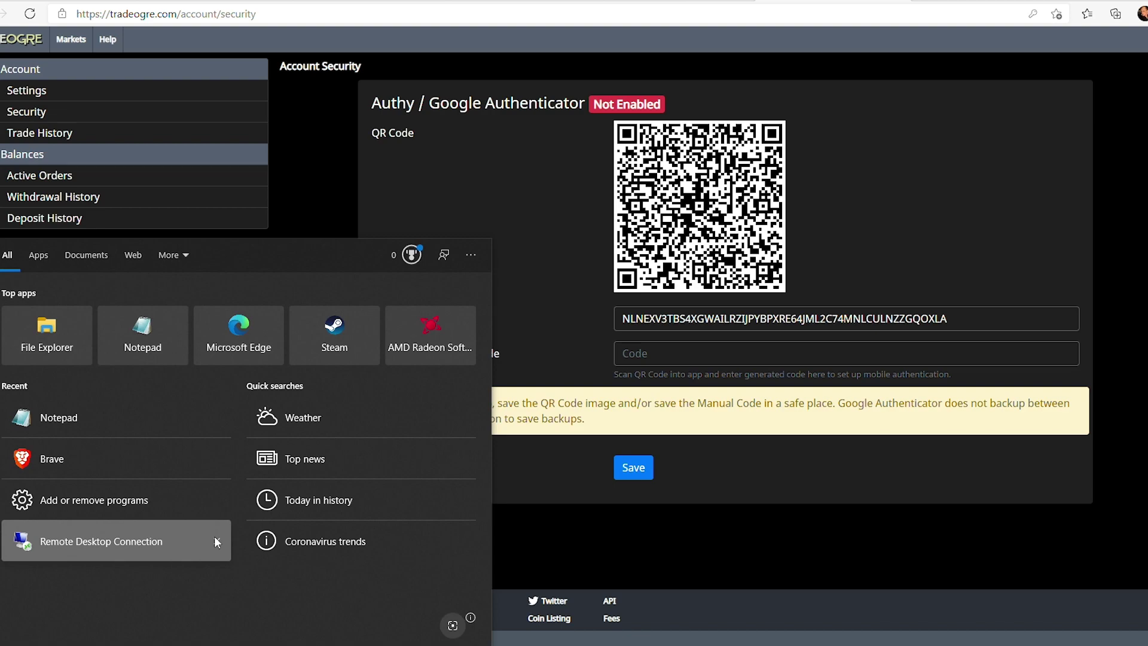
{"action": "type", "text": "authy"}
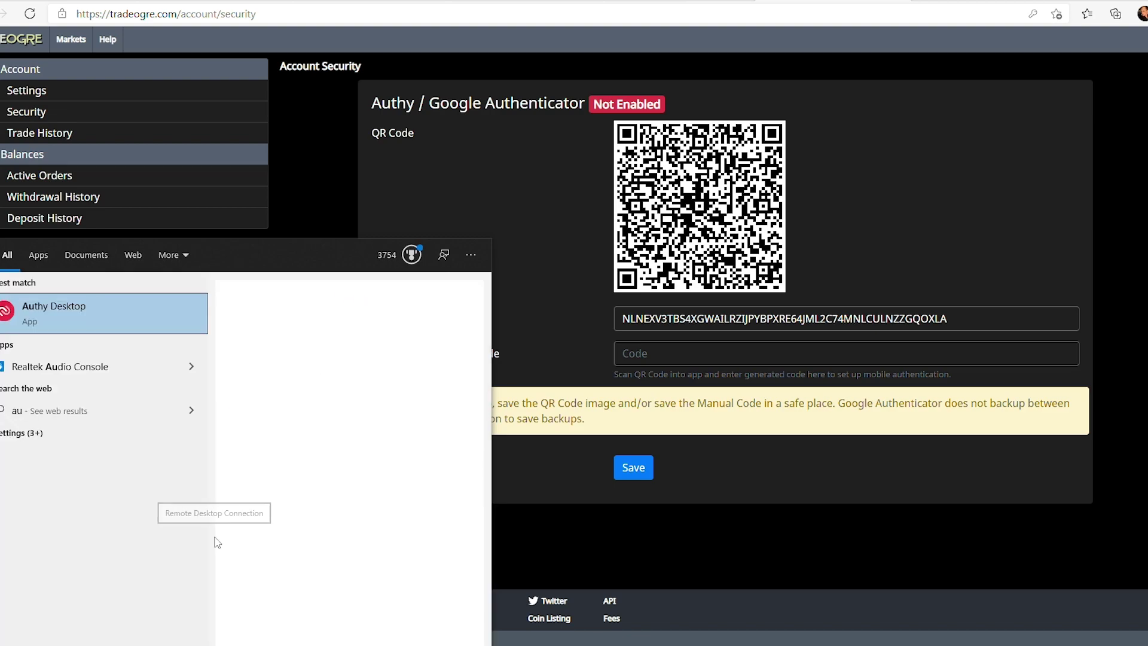
{"action": "key", "text": "Return"}
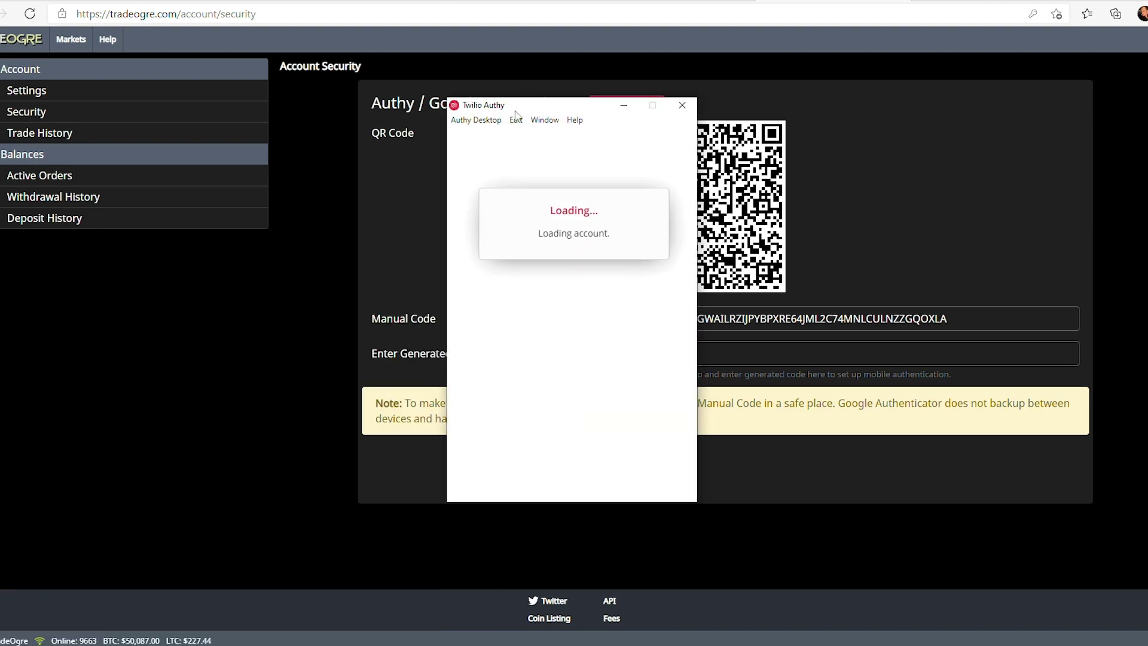
{"action": "left_click", "coordinate": [226, 169]}
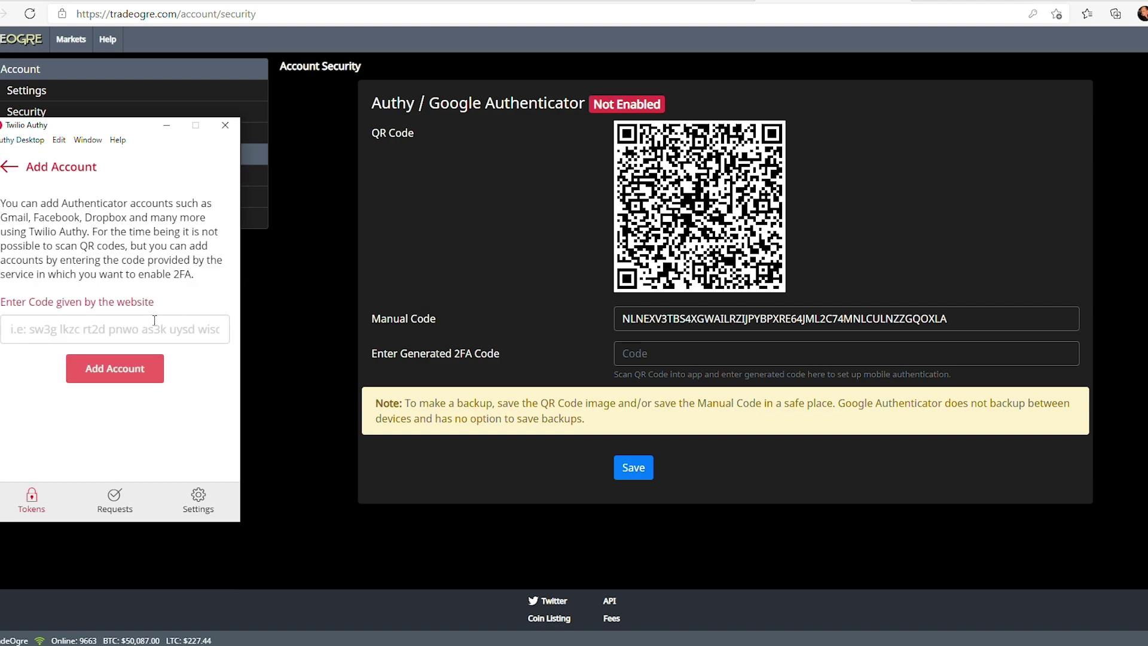
Copy TradeOgre's manual 2FA code and add it as the website code of the new Authy account.
{"action": "double_click", "coordinate": [717, 320]}
{"action": "key", "text": "ctrl+c"}
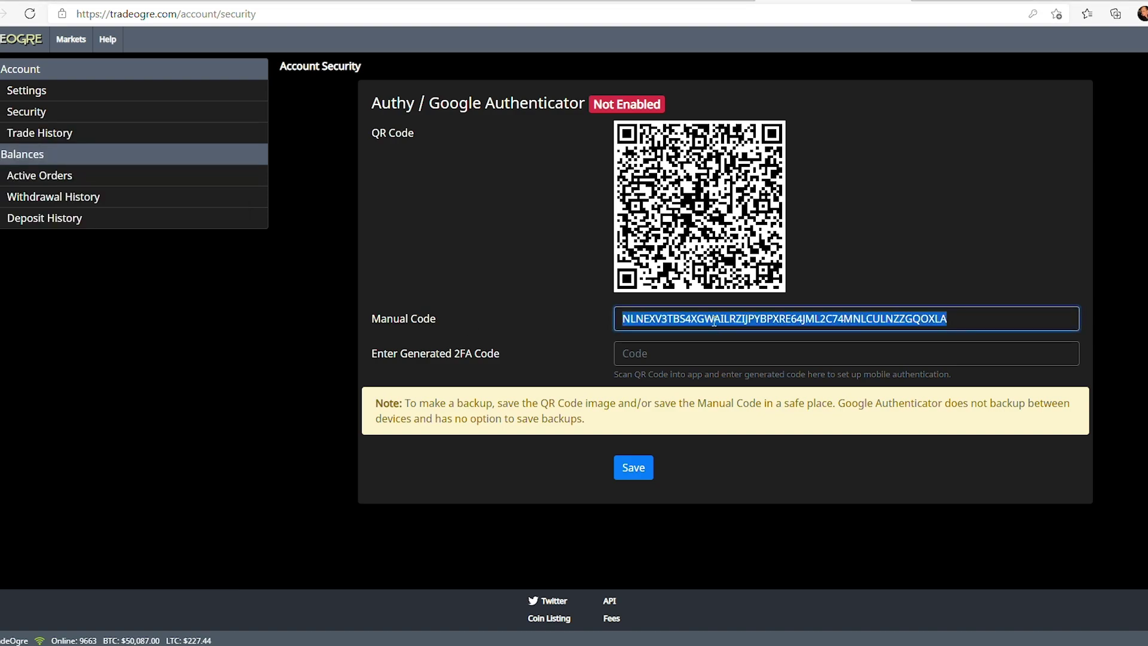
{"action": "key", "text": "alt+Tab"}
{"action": "left_click", "coordinate": [119, 329]}
{"action": "key", "text": "ctrl+v"}
{"action": "left_click", "coordinate": [120, 371]}
Name the new Authy account authy, give it the Generic Black logo and save it.
{"action": "left_click", "coordinate": [74, 197]}
{"action": "type", "text": "authy"}
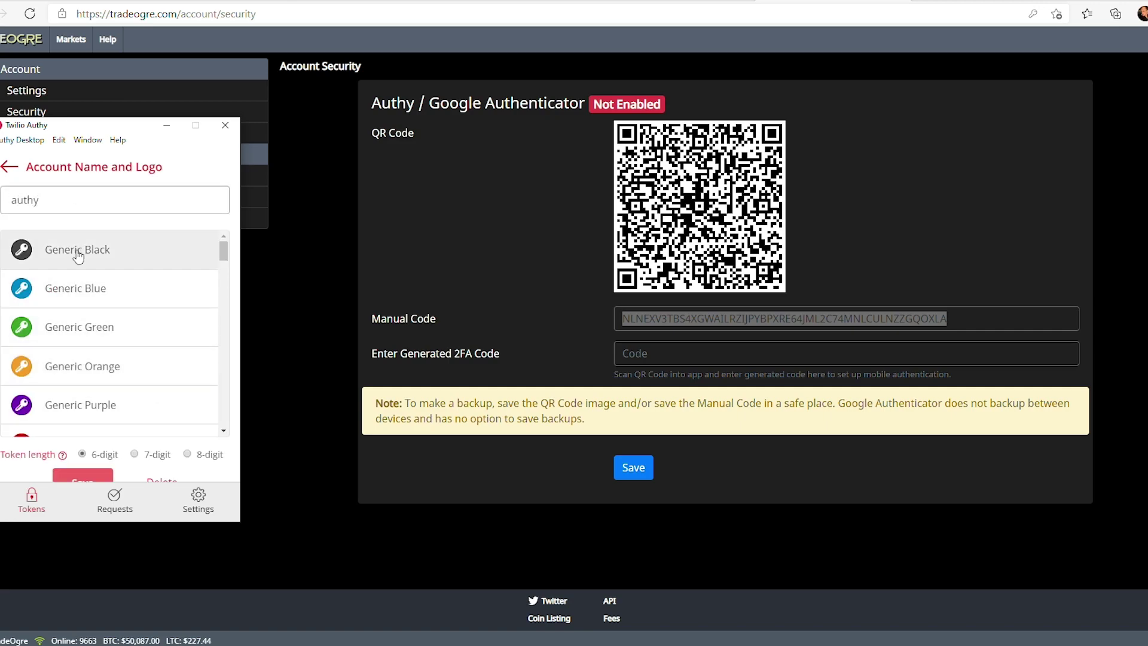
{"action": "left_click", "coordinate": [89, 249]}
{"action": "left_click", "coordinate": [83, 463]}
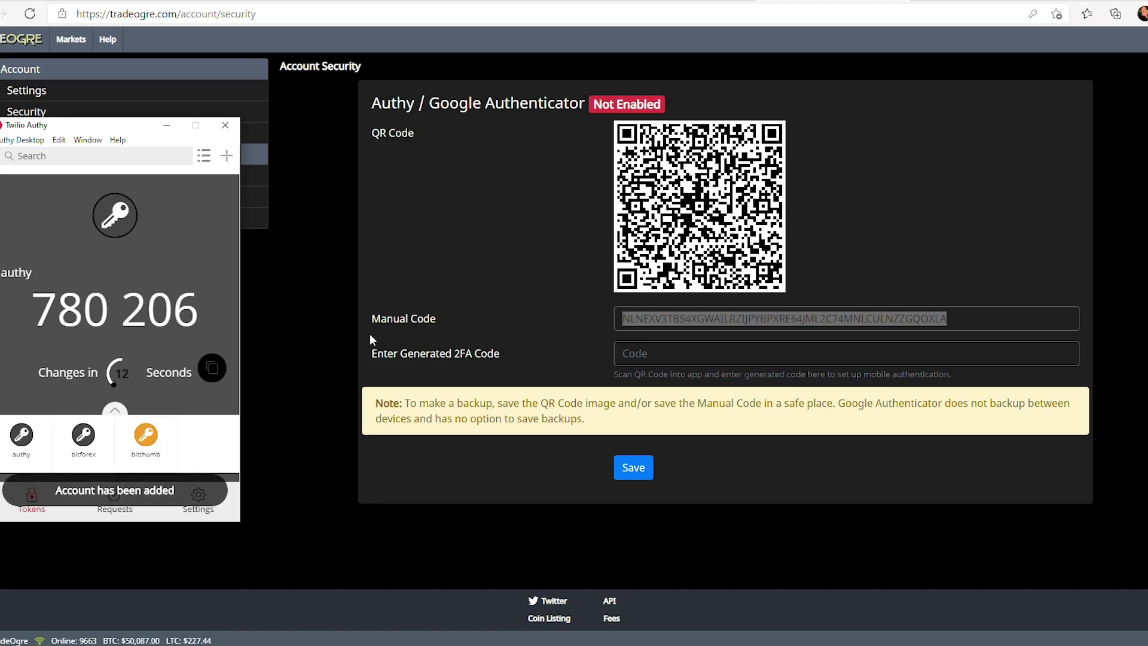
Copy the generated verification code from Authy into TradeOgre's 2FA code field and save to enable two-factor authentication.
{"action": "left_click", "coordinate": [213, 369]}
{"action": "left_click", "coordinate": [689, 353]}
{"action": "key", "text": "ctrl+v"}
{"action": "left_click", "coordinate": [634, 467]}
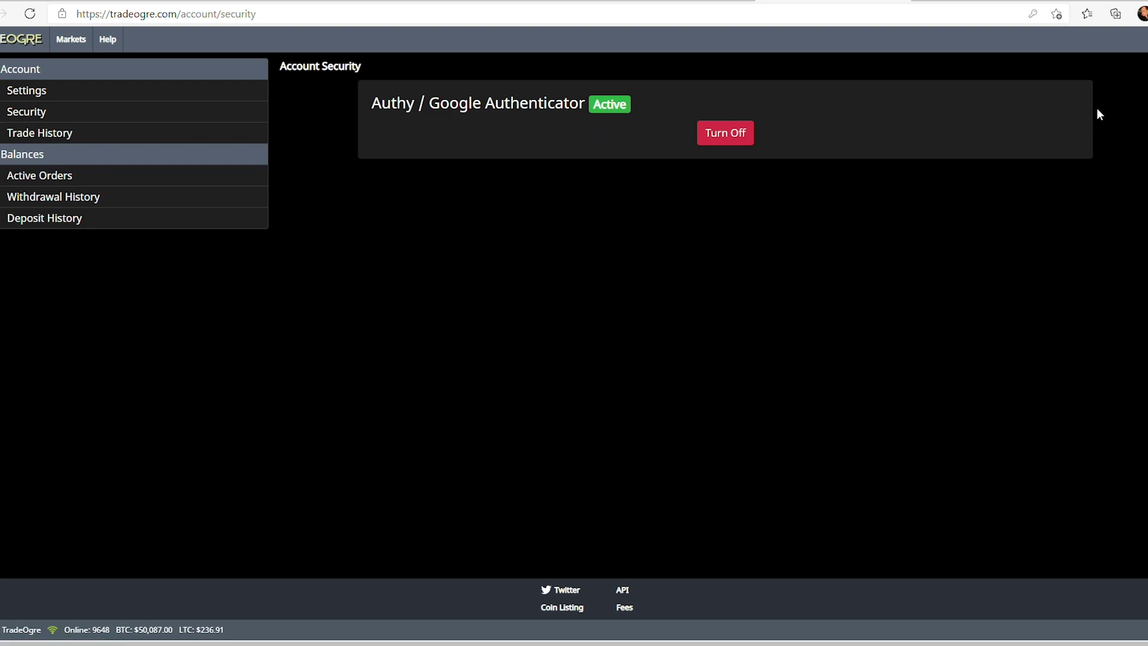
Open the TradeOgre account balances and filter the currencies by ryo.
{"action": "left_click", "coordinate": [1107, 69]}
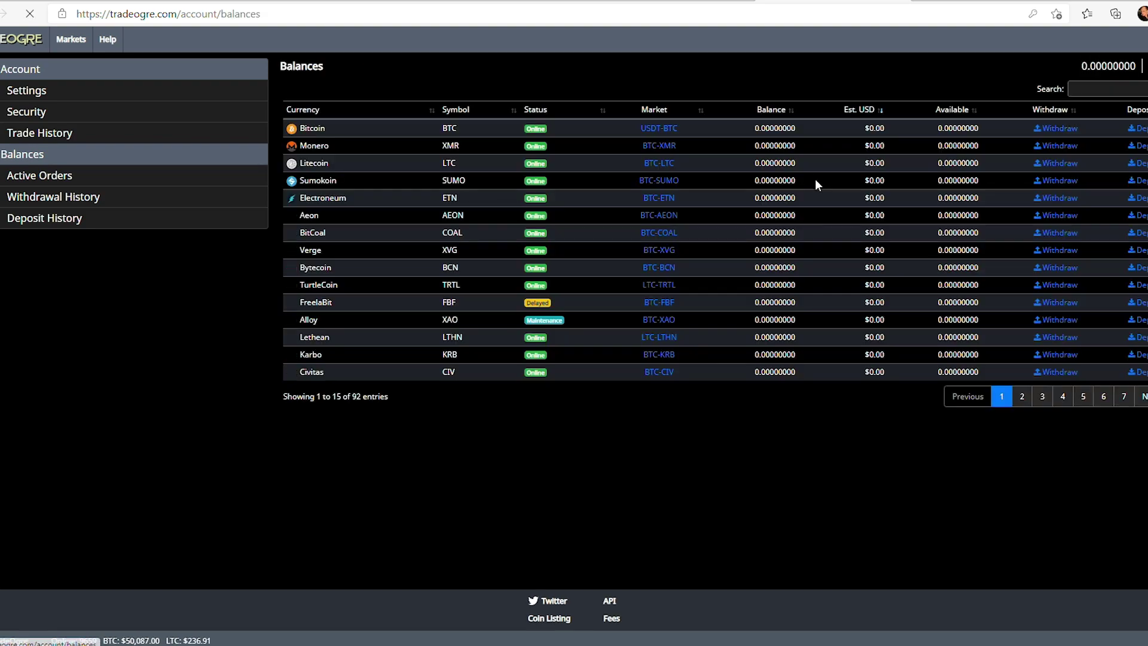
{"action": "mouse_move", "coordinate": [1072, 71]}
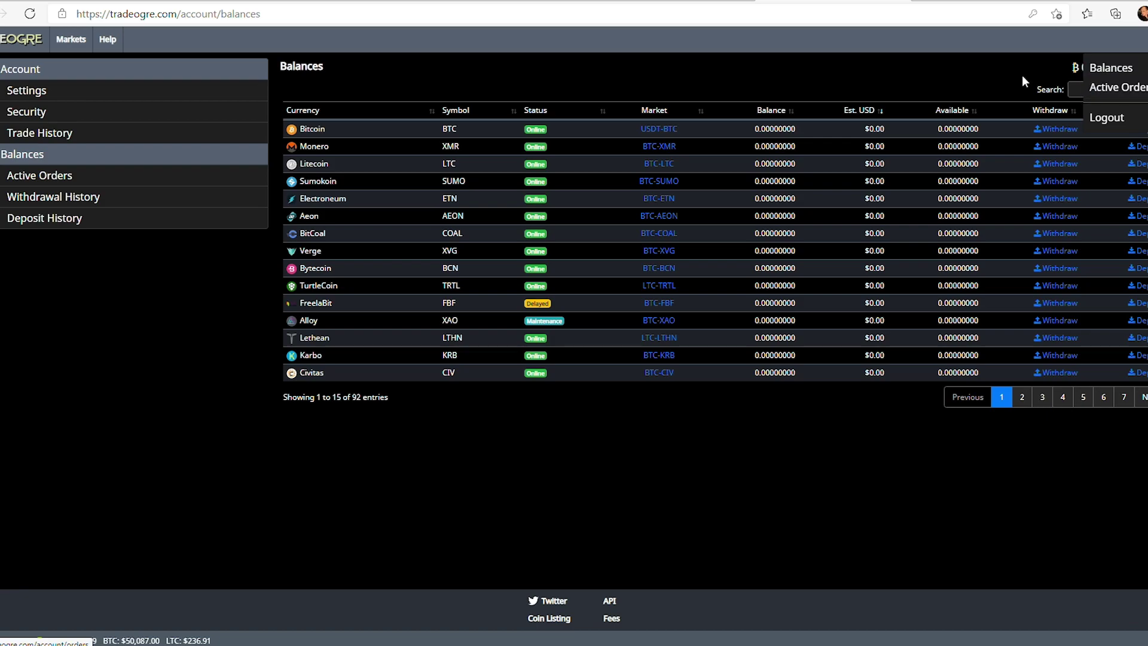
{"action": "left_click", "coordinate": [1095, 89]}
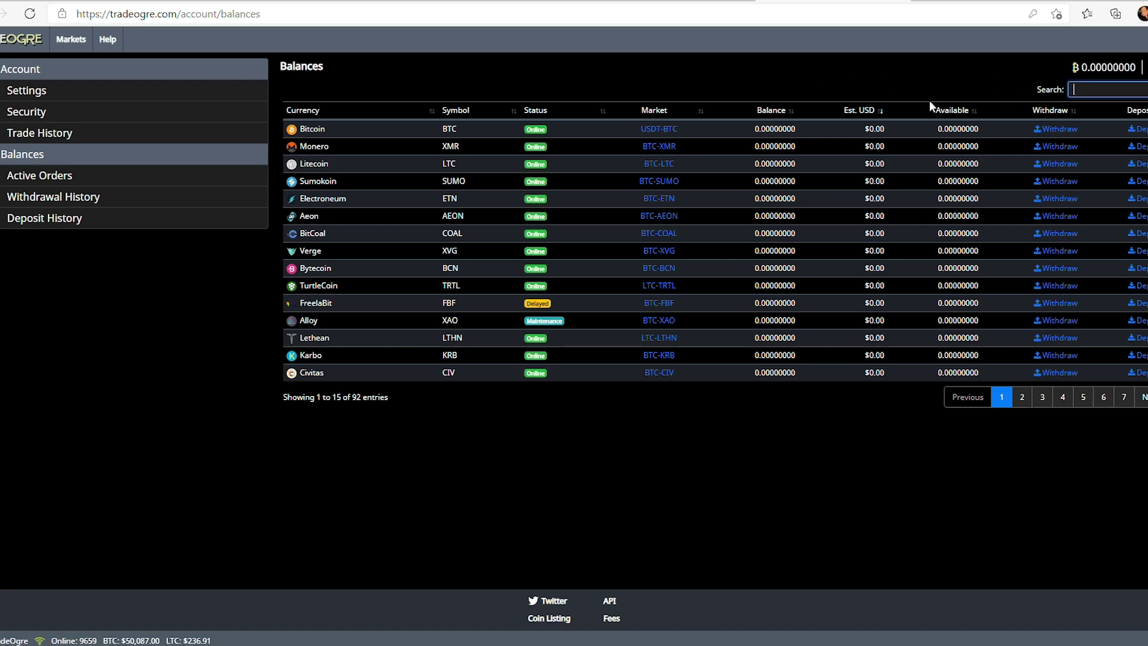
{"action": "type", "text": "ryo"}
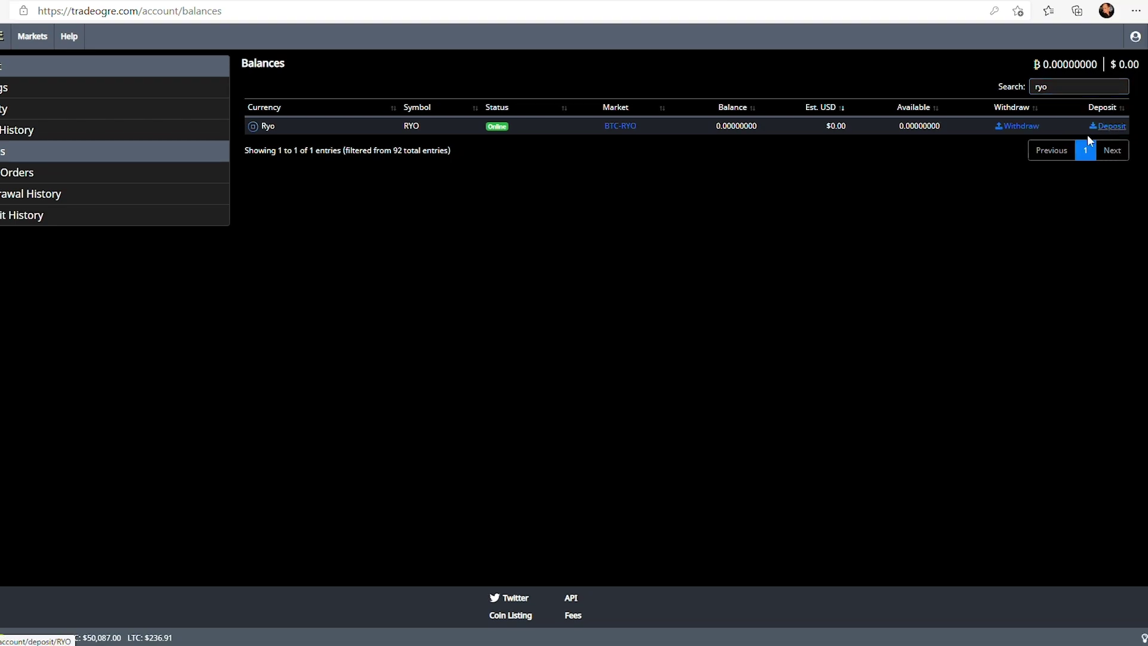
Open Ryo's deposit page and select the integrated deposit address.
{"action": "left_click", "coordinate": [1137, 129]}
{"action": "left_click", "coordinate": [393, 148]}
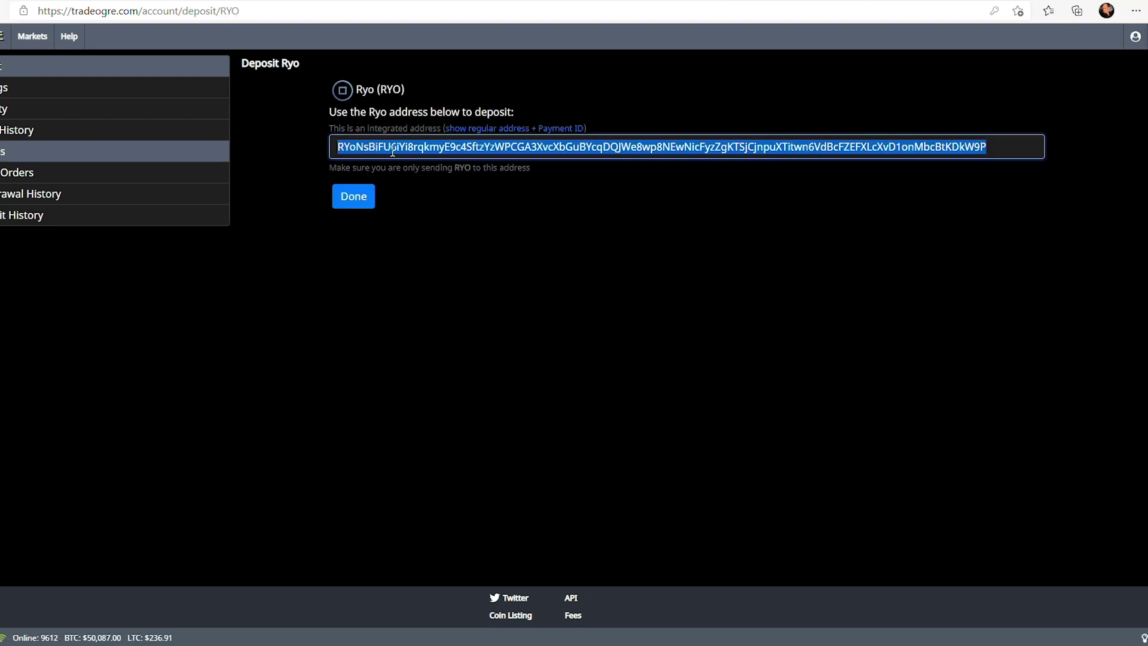
{"action": "left_click", "coordinate": [541, 250]}
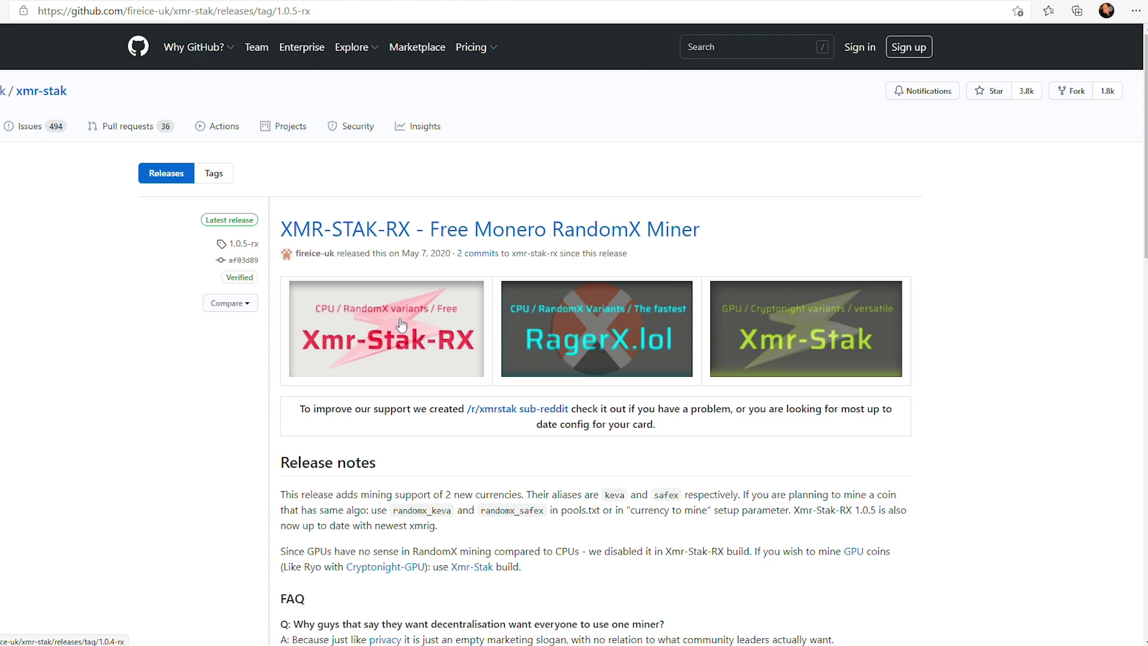
Examine the XMR-STAK-RX 1.0.5-rx release notes, Windows prerequisites and downloadable assets on GitHub.
{"action": "scroll", "coordinate": [401, 324], "scroll_direction": "down", "scroll_amount": 3}
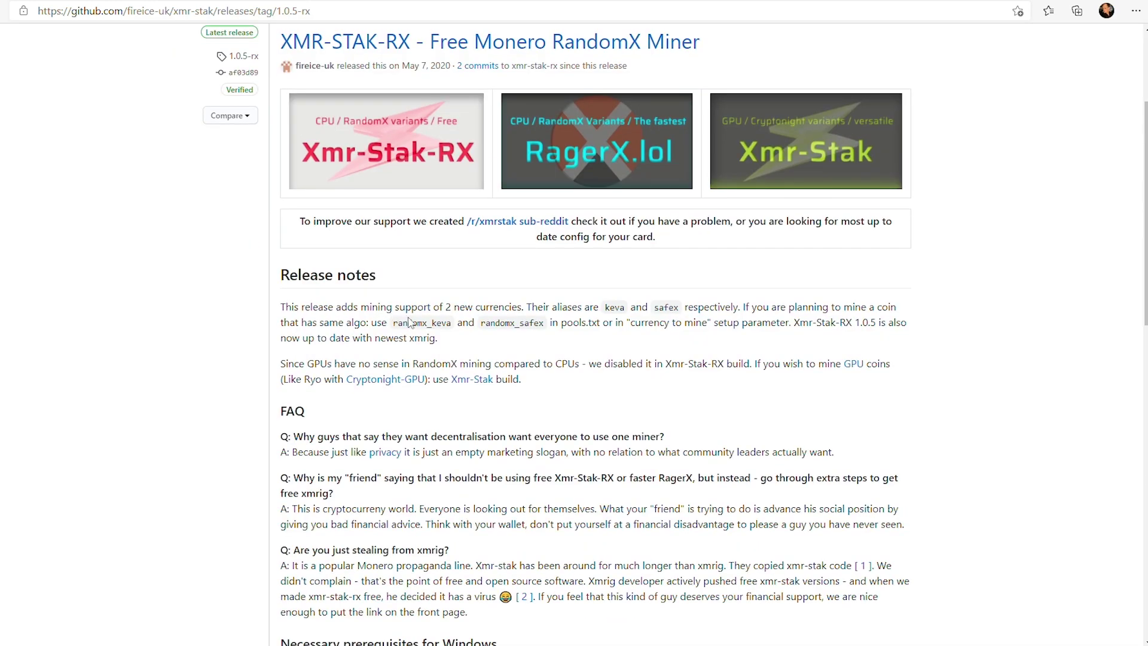
{"action": "scroll", "coordinate": [409, 321], "scroll_direction": "down", "scroll_amount": 5}
{"action": "scroll", "coordinate": [409, 320], "scroll_direction": "down", "scroll_amount": 5}
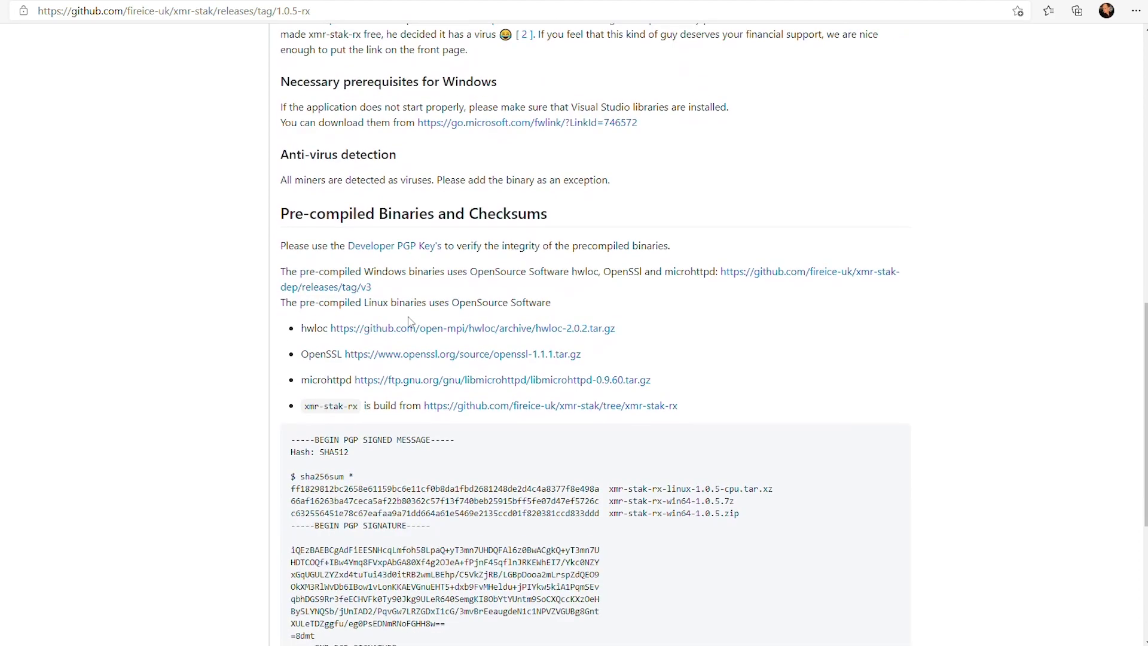
{"action": "scroll", "coordinate": [408, 322], "scroll_direction": "down", "scroll_amount": 5}
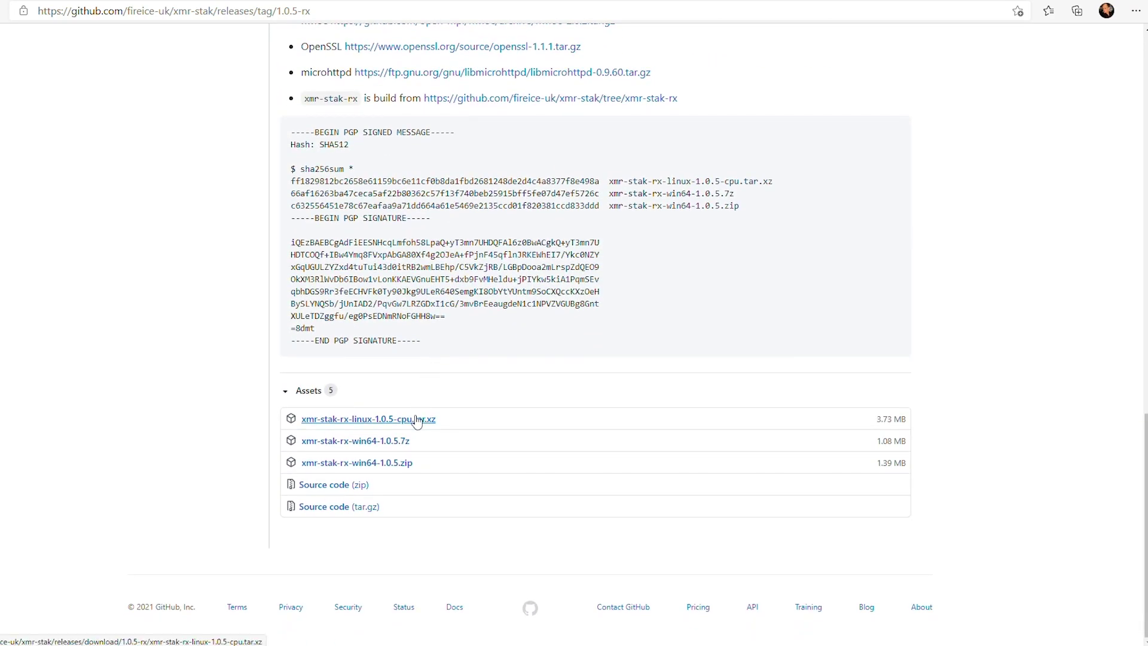
{"action": "scroll", "coordinate": [418, 436], "scroll_direction": "up", "scroll_amount": 10}
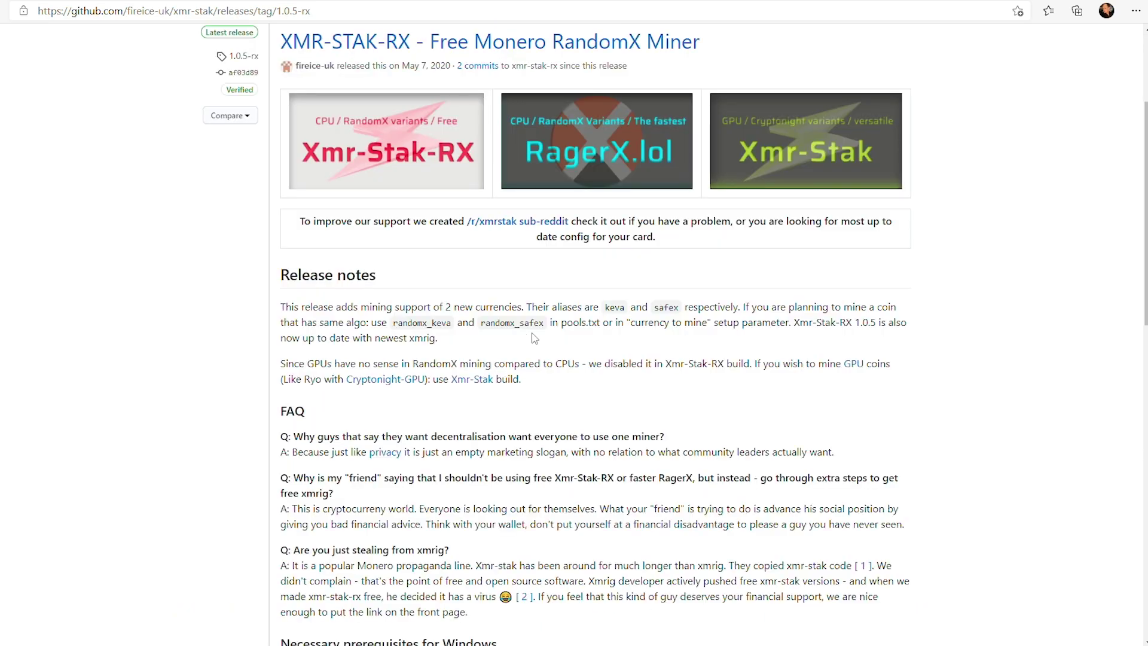
{"action": "scroll", "coordinate": [529, 331], "scroll_direction": "up", "scroll_amount": 3}
{"action": "scroll", "coordinate": [425, 252], "scroll_direction": "down", "scroll_amount": 3}
{"action": "scroll", "coordinate": [425, 252], "scroll_direction": "down", "scroll_amount": 1}
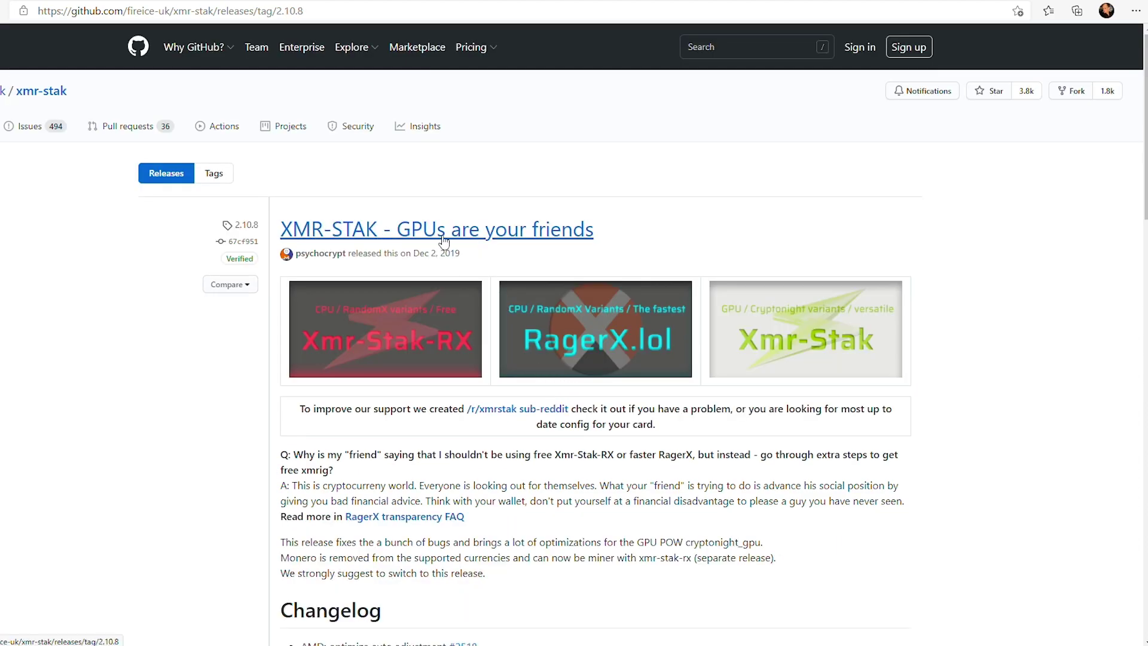
Download xmr-stak-win64-2.10.8.zip from the assets of the XMR-STAK 2.10.8 release.
{"action": "scroll", "coordinate": [434, 329], "scroll_direction": "down", "scroll_amount": 6}
{"action": "scroll", "coordinate": [428, 345], "scroll_direction": "down", "scroll_amount": 9}
{"action": "scroll", "coordinate": [463, 338], "scroll_direction": "down", "scroll_amount": 8}
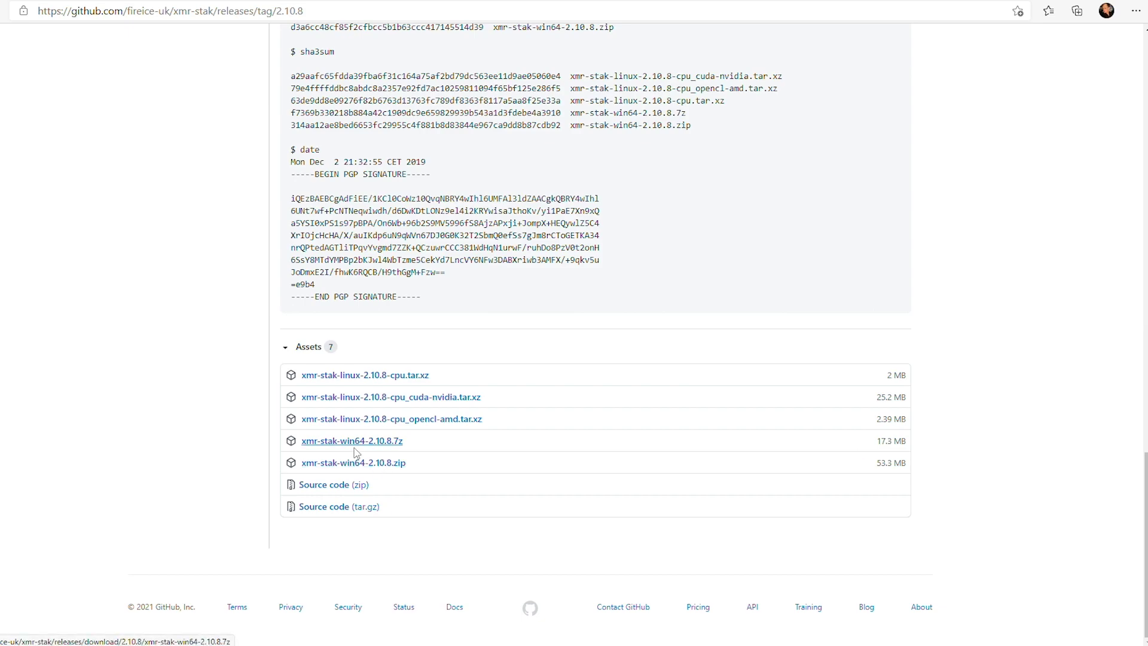
{"action": "left_click", "coordinate": [381, 472]}
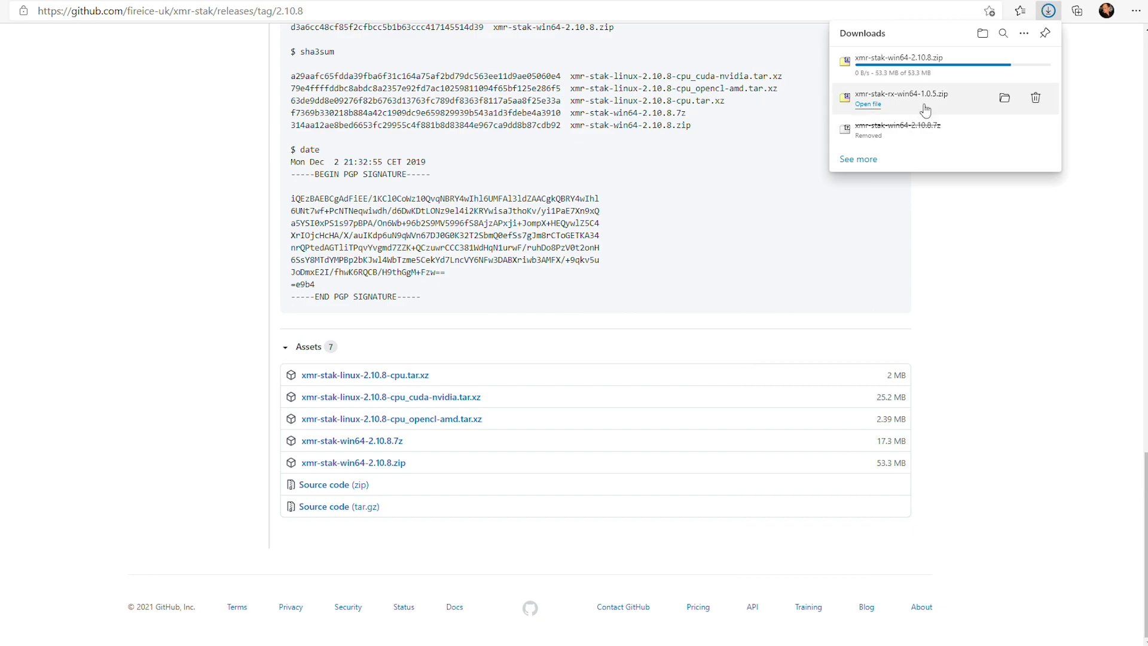
Show the downloaded xmr-stak-win64-2.10.8.zip in its folder and extract it there with 7-Zip.
{"action": "mouse_move", "coordinate": [992, 65]}
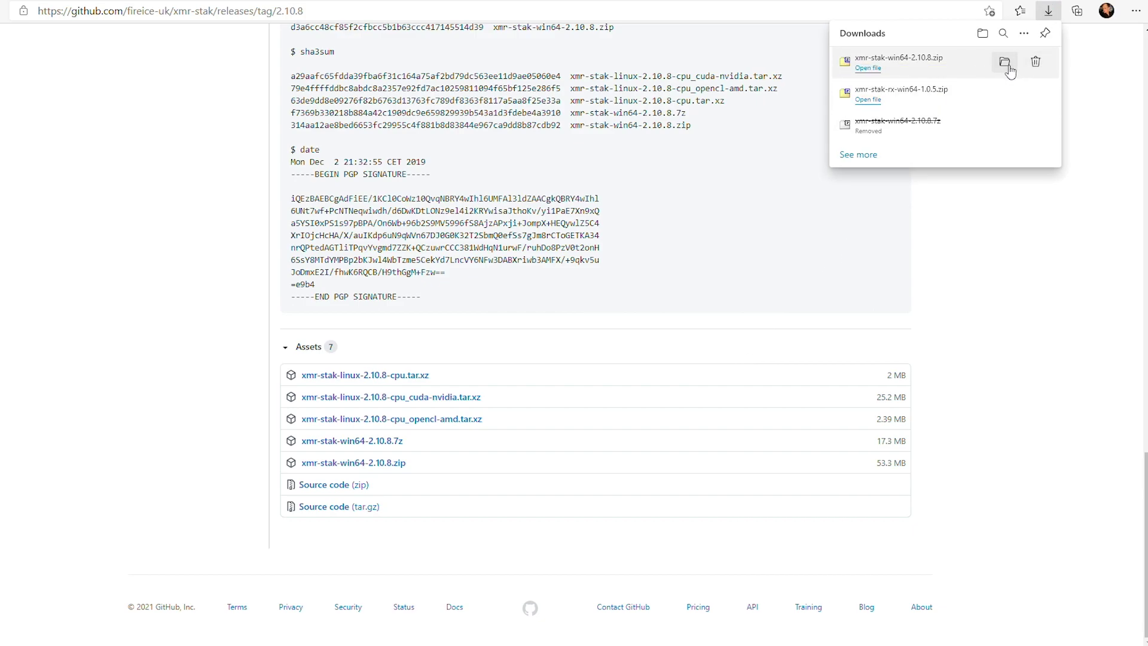
{"action": "left_click", "coordinate": [1006, 64]}
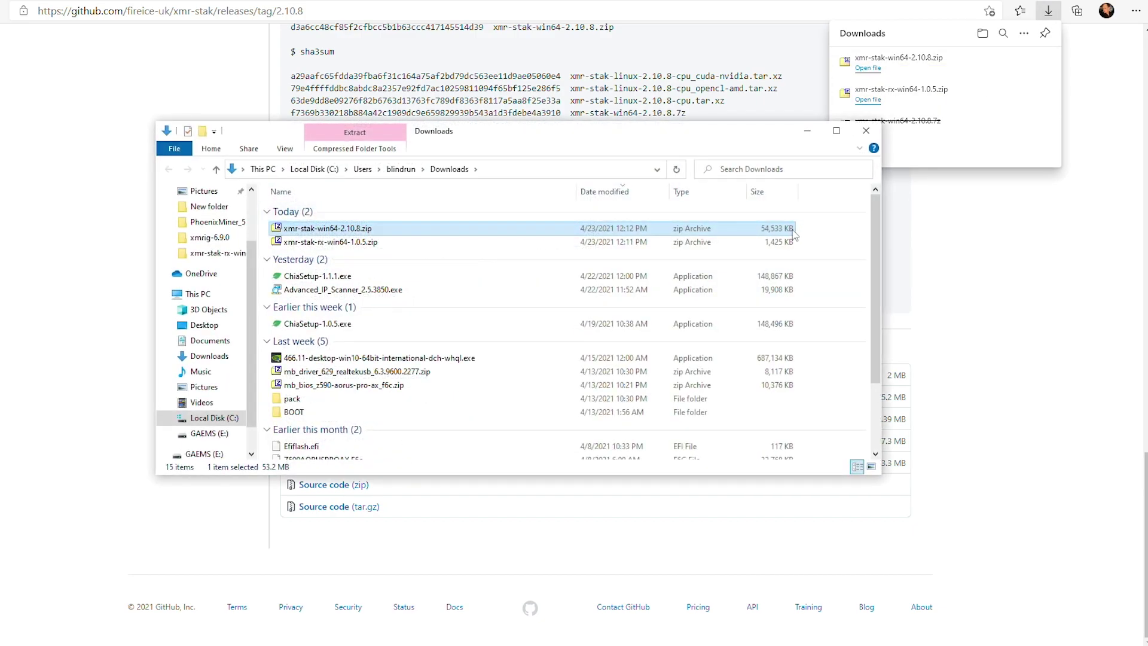
{"action": "right_click", "coordinate": [341, 227]}
{"action": "mouse_move", "coordinate": [394, 271]}
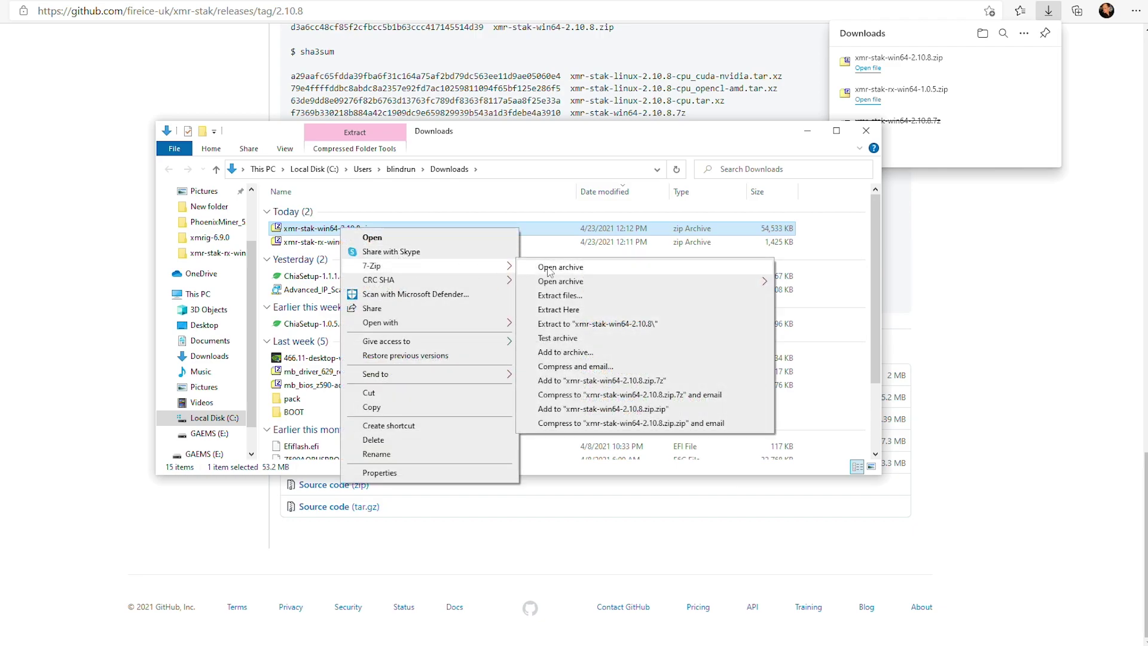
{"action": "left_click", "coordinate": [573, 311]}
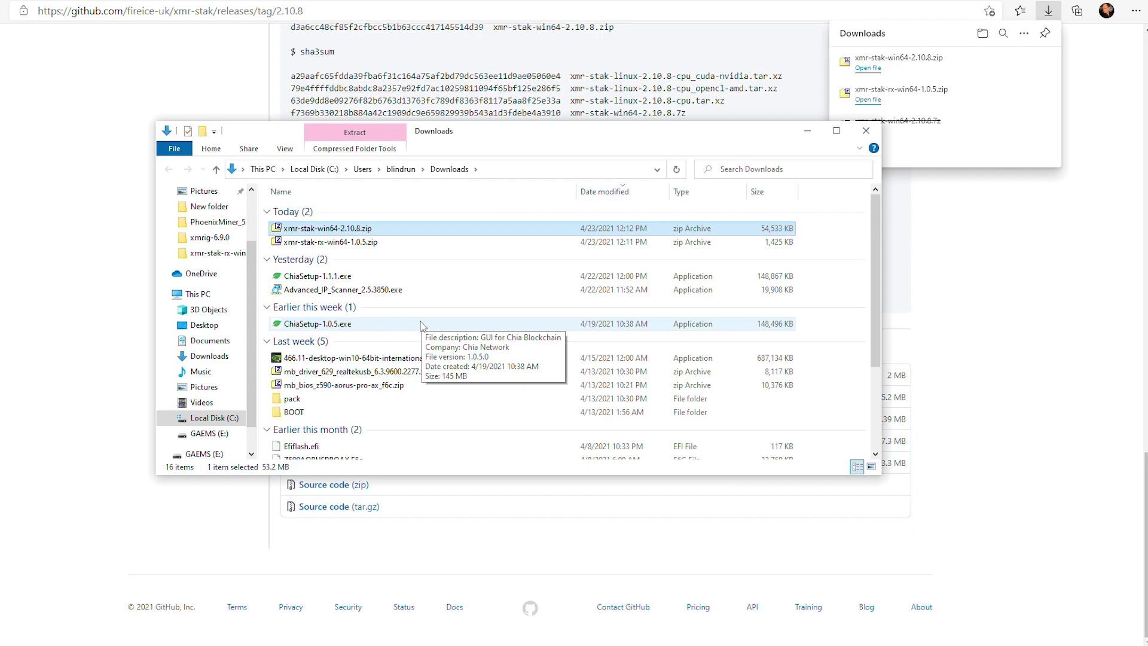
Open the extracted xmr-stak-win64-2.10.8 folder and run xmr-stak.exe.
{"action": "scroll", "coordinate": [421, 324], "scroll_direction": "down", "scroll_amount": 3}
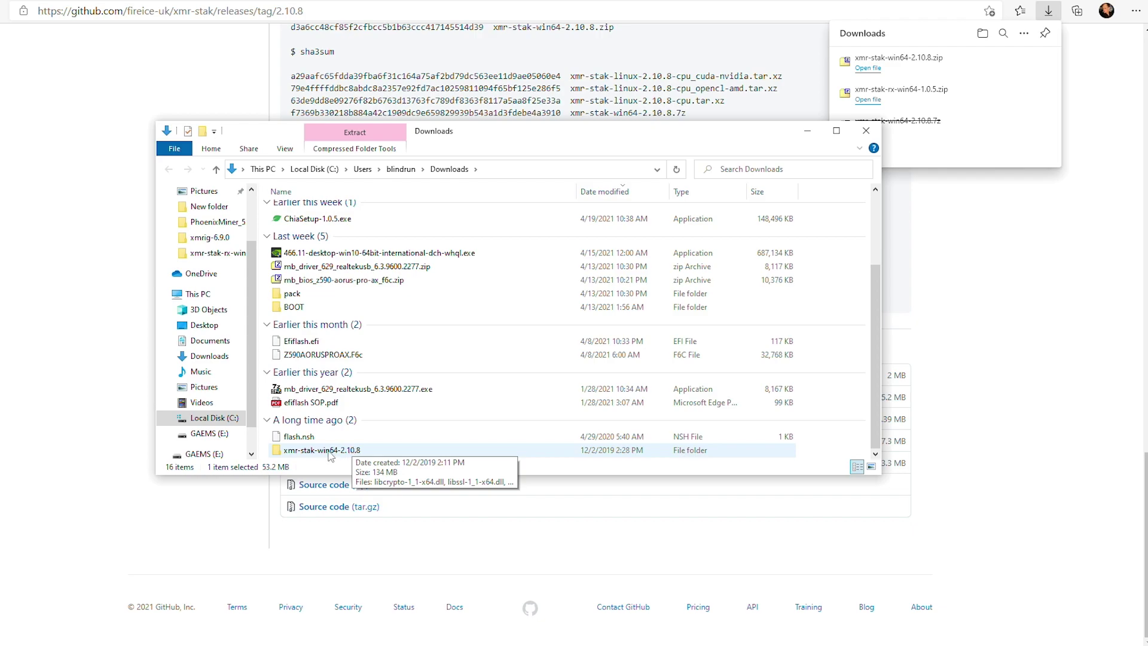
{"action": "double_click", "coordinate": [338, 452]}
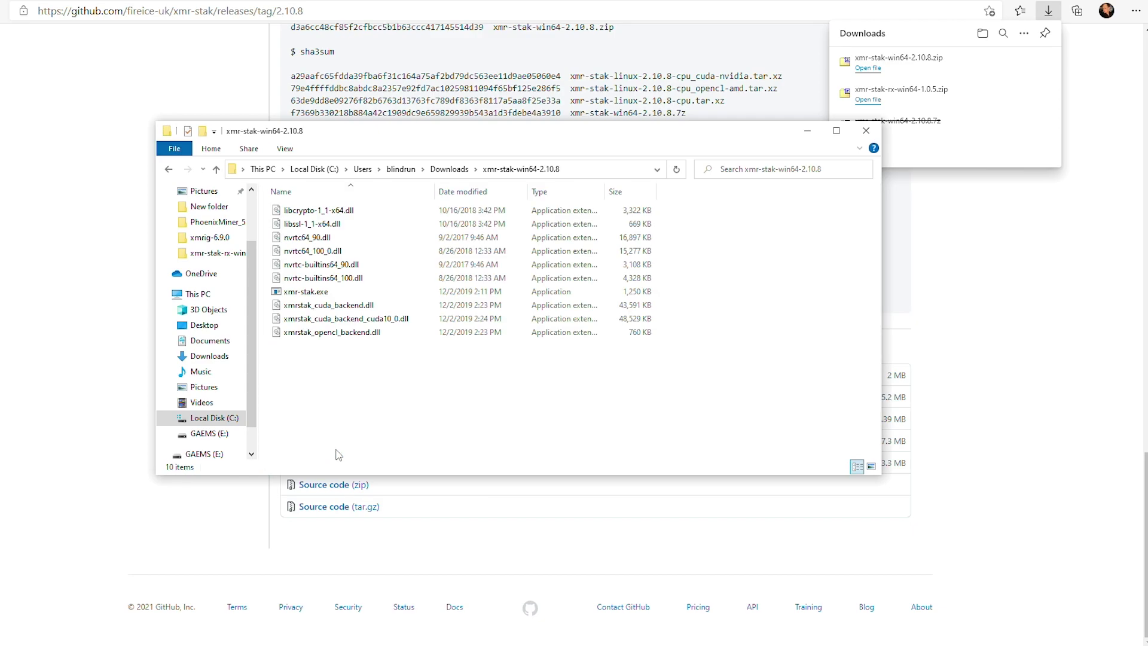
{"action": "double_click", "coordinate": [305, 293]}
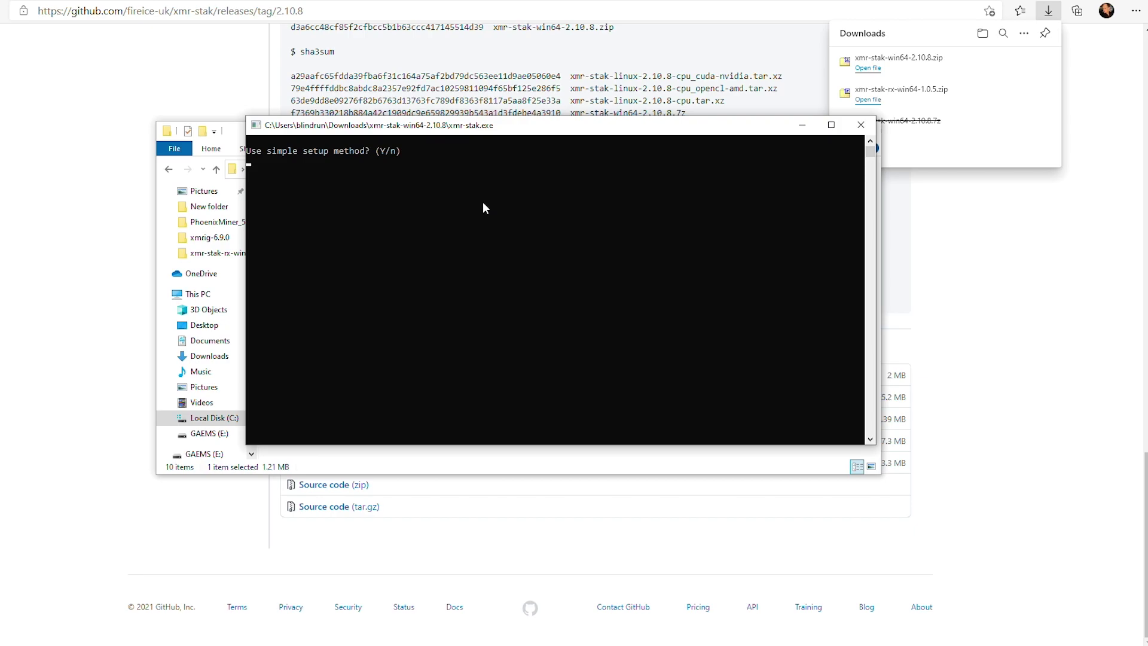
Accept the simple setup method in xmr-stak and enter ryo as the currency to mine.
{"action": "type", "text": "y"}
{"action": "key", "text": "Return"}
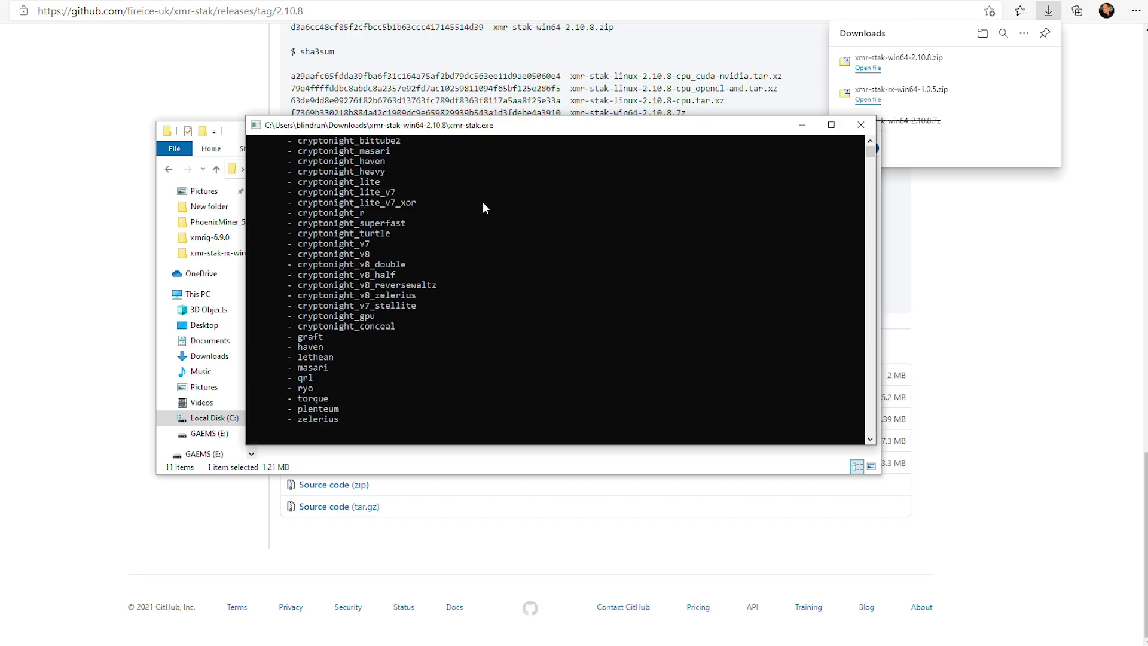
{"action": "scroll", "coordinate": [414, 284], "scroll_direction": "up", "scroll_amount": 4}
{"action": "scroll", "coordinate": [409, 290], "scroll_direction": "down", "scroll_amount": 5}
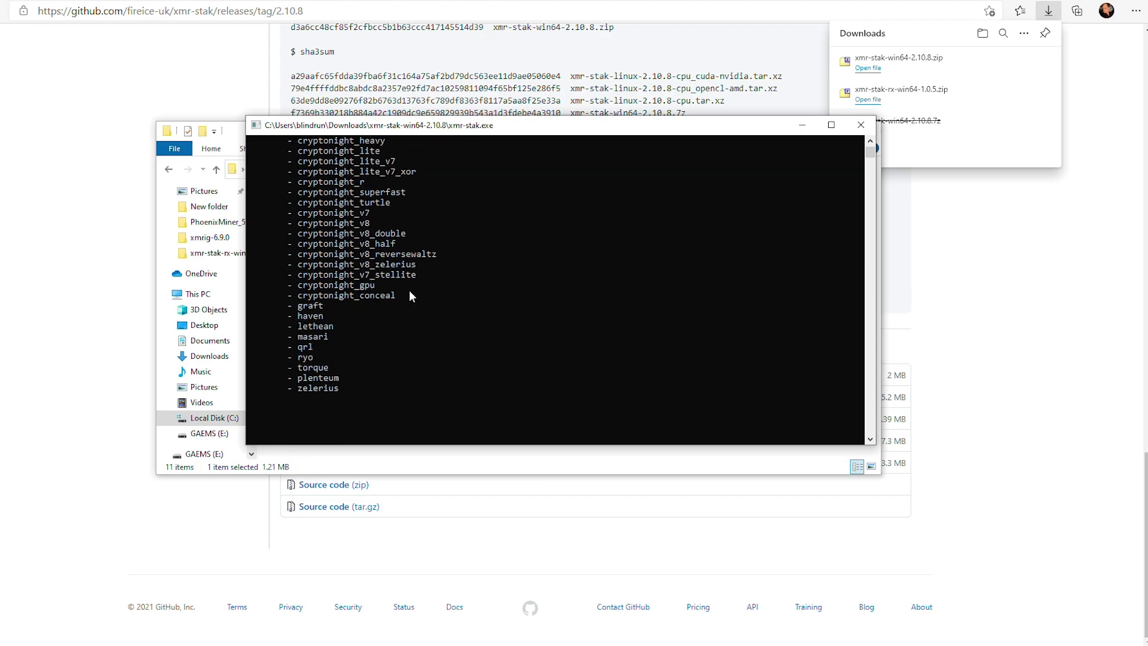
{"action": "type", "text": "ryo"}
{"action": "key", "text": "Return"}
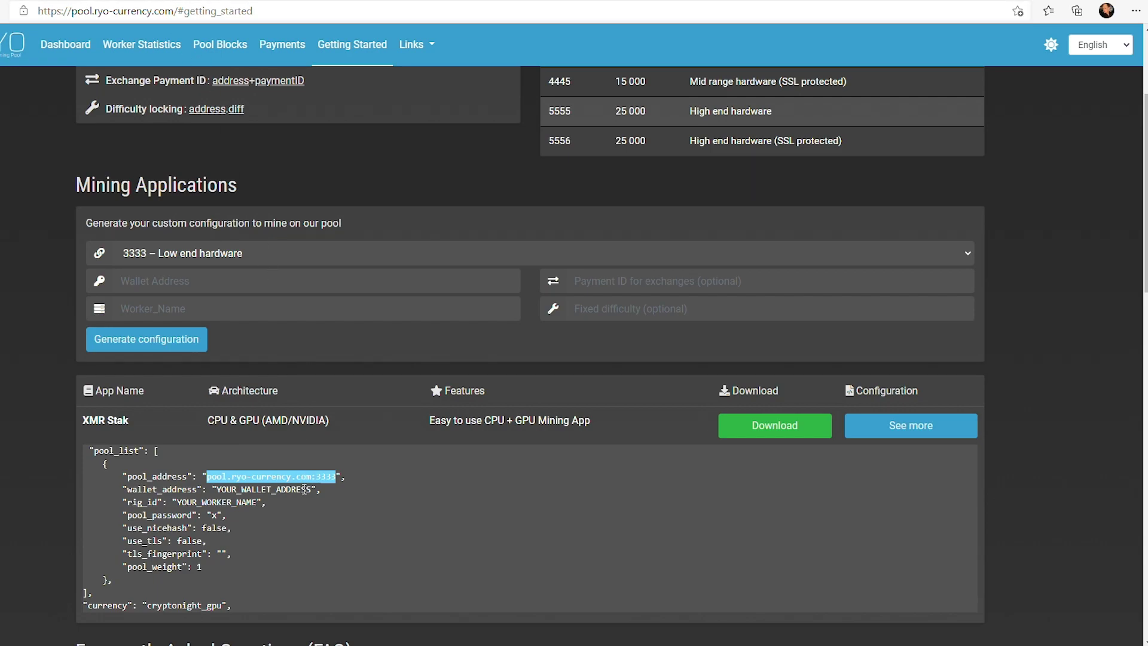
Copy the pool address pool.ryo-currency.com:3333 from the Ryo pool page and enter it as the pool address in xmr-stak.
{"action": "right_click", "coordinate": [303, 476]}
{"action": "left_click", "coordinate": [342, 263]}
{"action": "left_click", "coordinate": [395, 598]}
{"action": "right_click", "coordinate": [436, 434]}
{"action": "key", "text": "Return"}
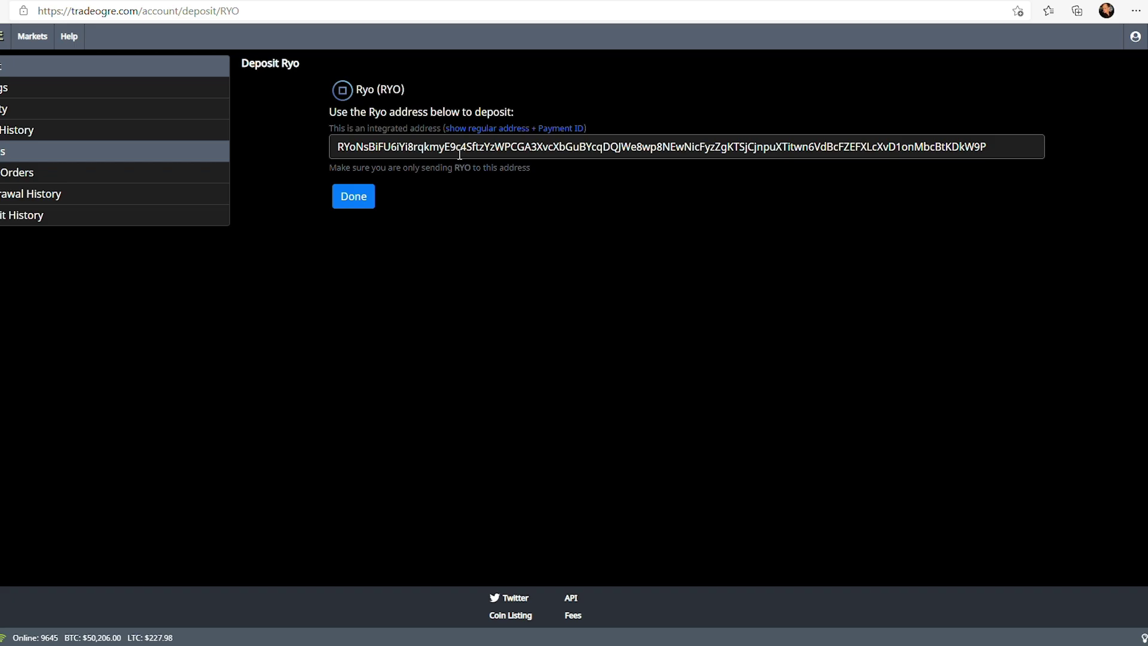
Enter the TradeOgre Ryo deposit address as the xmr-stak username, leave the pool password empty, and answer n for TLS/SSL support.
{"action": "double_click", "coordinate": [459, 154]}
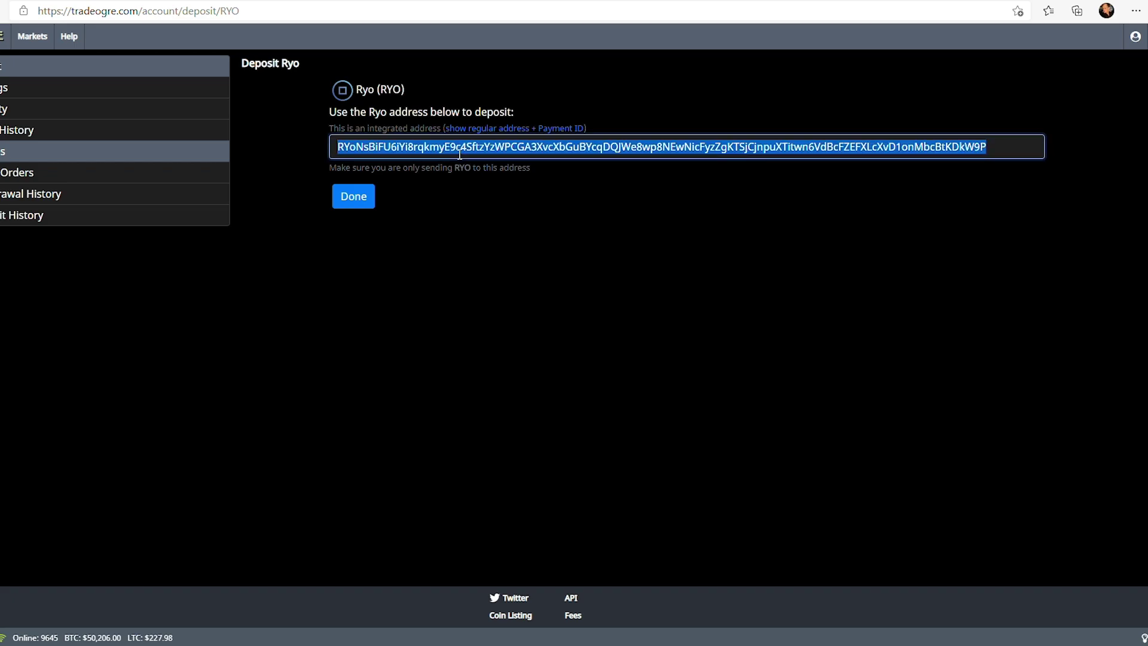
{"action": "key", "text": "alt+Tab"}
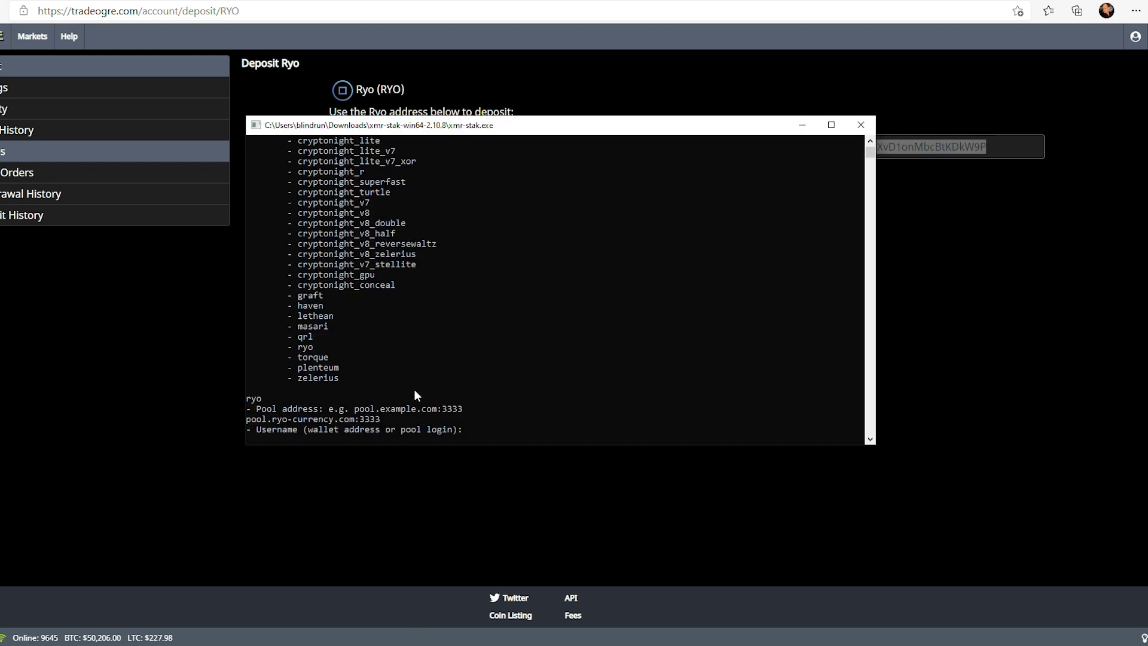
{"action": "key", "text": "ctrl+v"}
{"action": "key", "text": "Return"}
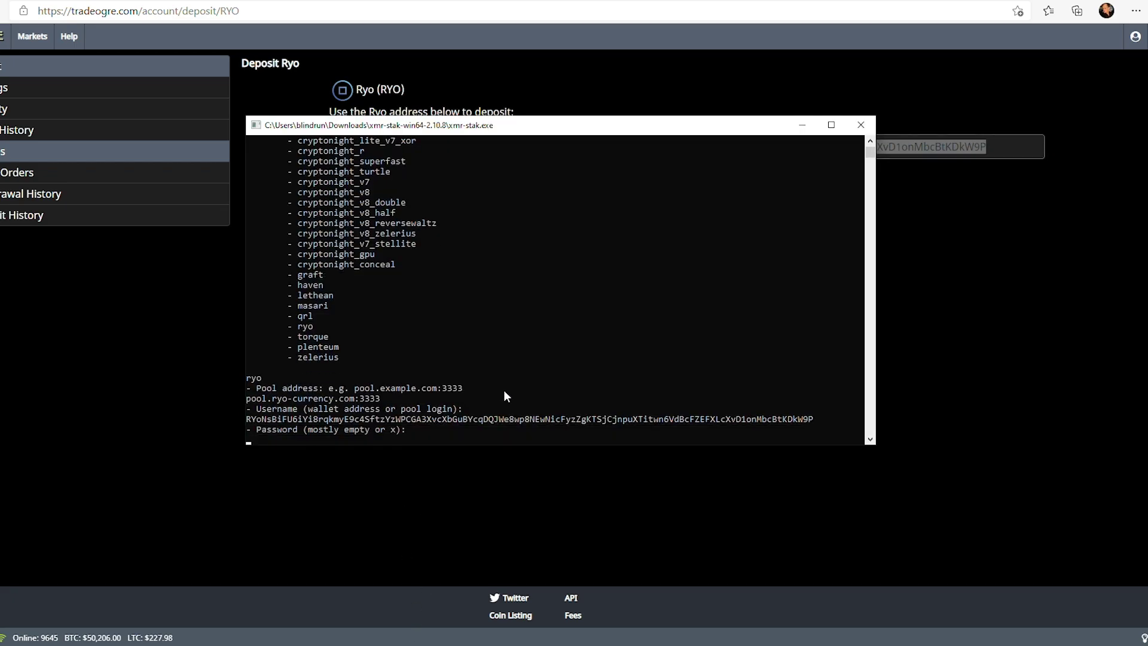
{"action": "key", "text": "Return"}
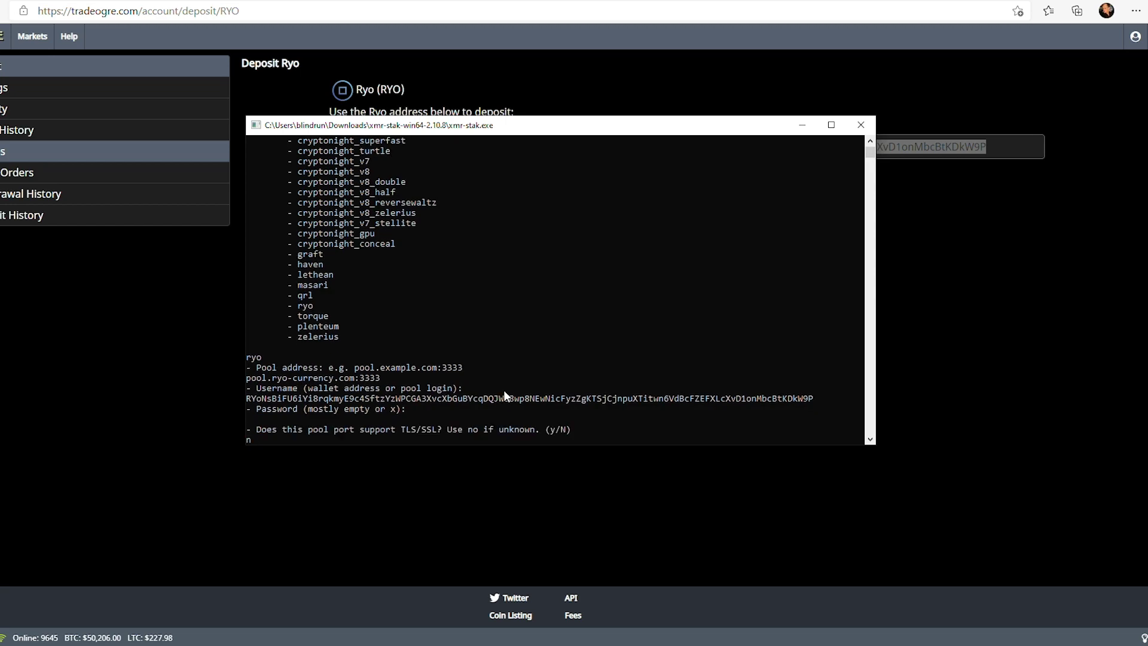
{"action": "key", "text": "Return"}
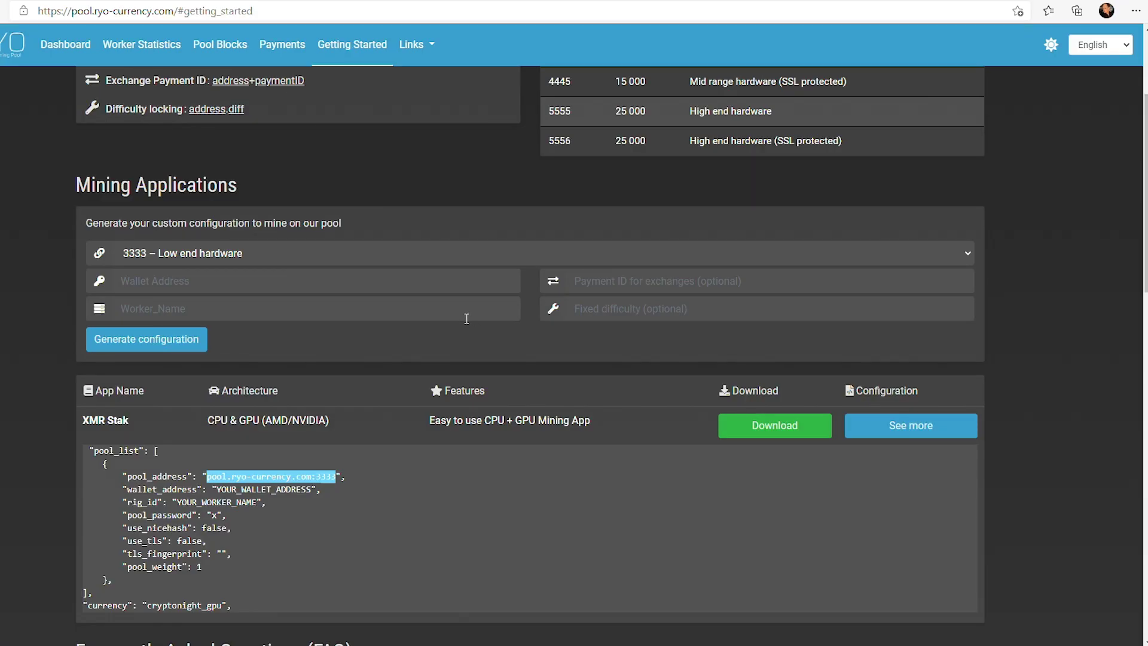
Look up the Ryo deposit address in the pool's worker statistics and review its hash rate, payments and worker status.
{"action": "scroll", "coordinate": [455, 323], "scroll_direction": "up", "scroll_amount": 3}
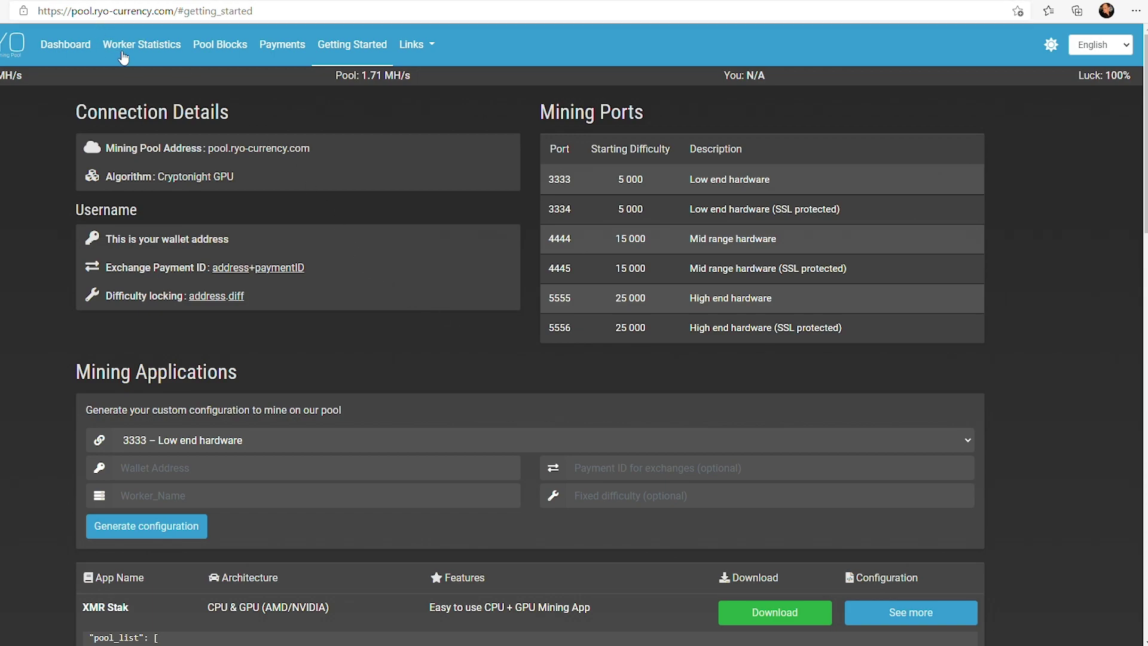
{"action": "left_click", "coordinate": [168, 70]}
{"action": "left_click", "coordinate": [180, 149]}
{"action": "key", "text": "ctrl+v"}
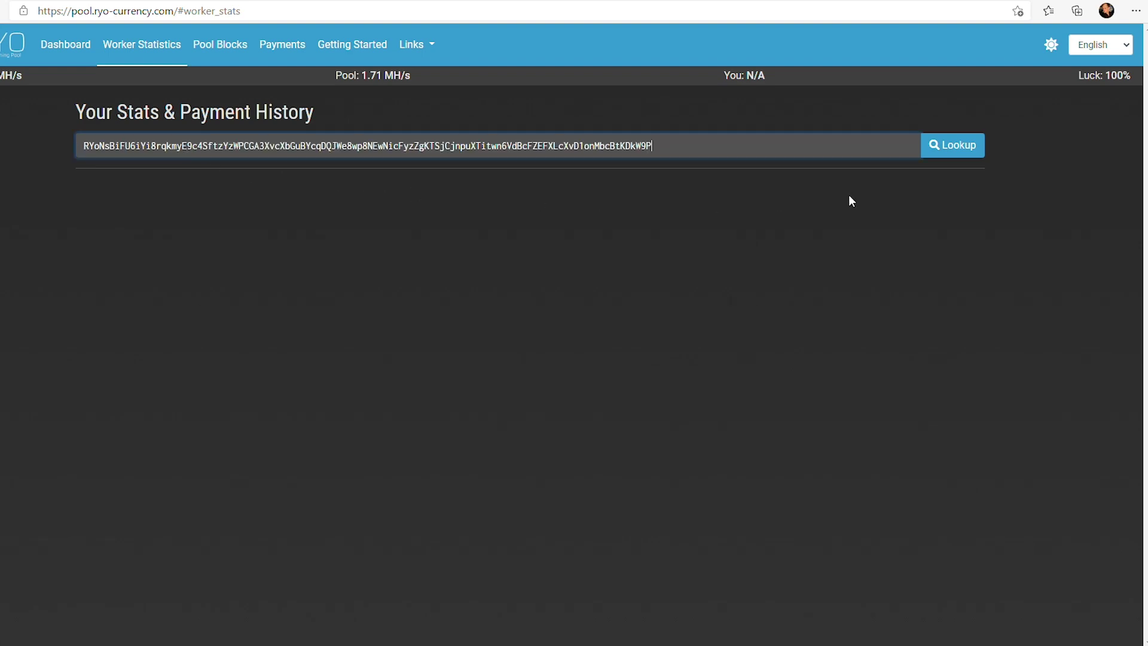
{"action": "left_click", "coordinate": [943, 150]}
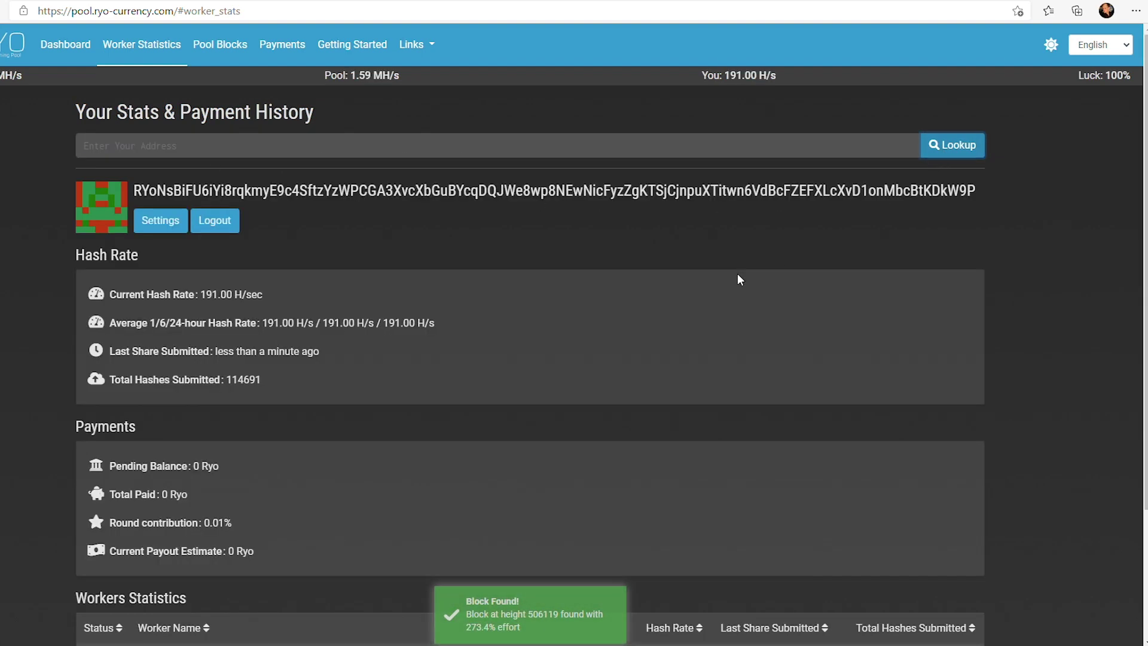
{"action": "scroll", "coordinate": [658, 281], "scroll_direction": "down", "scroll_amount": 2}
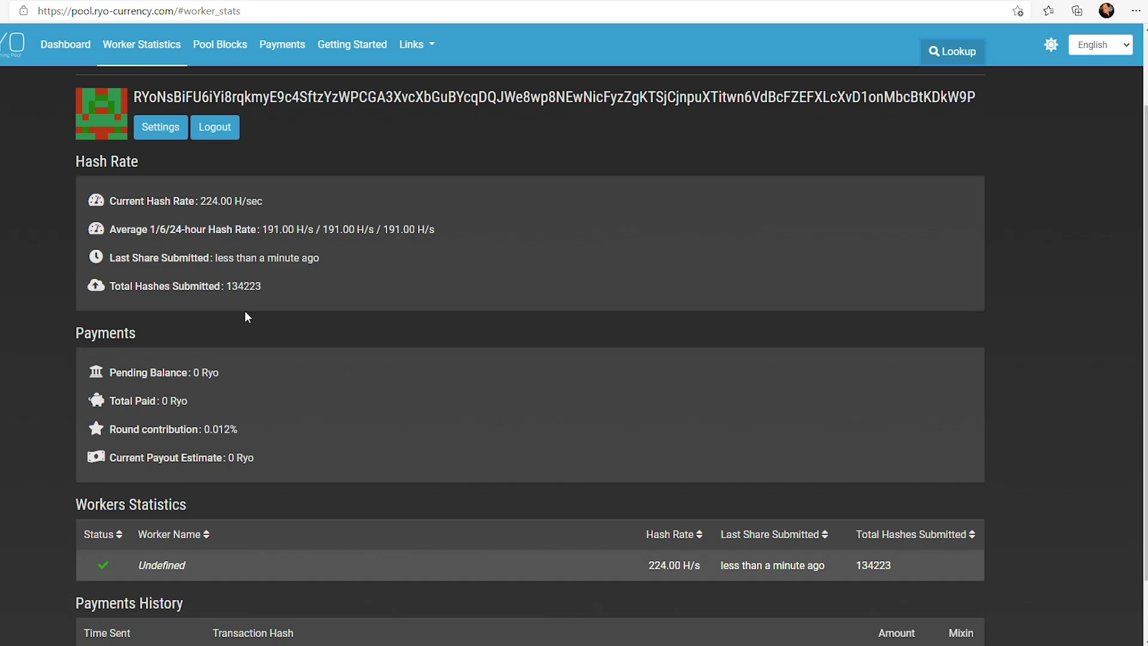
{"action": "scroll", "coordinate": [245, 311], "scroll_direction": "down", "scroll_amount": 1}
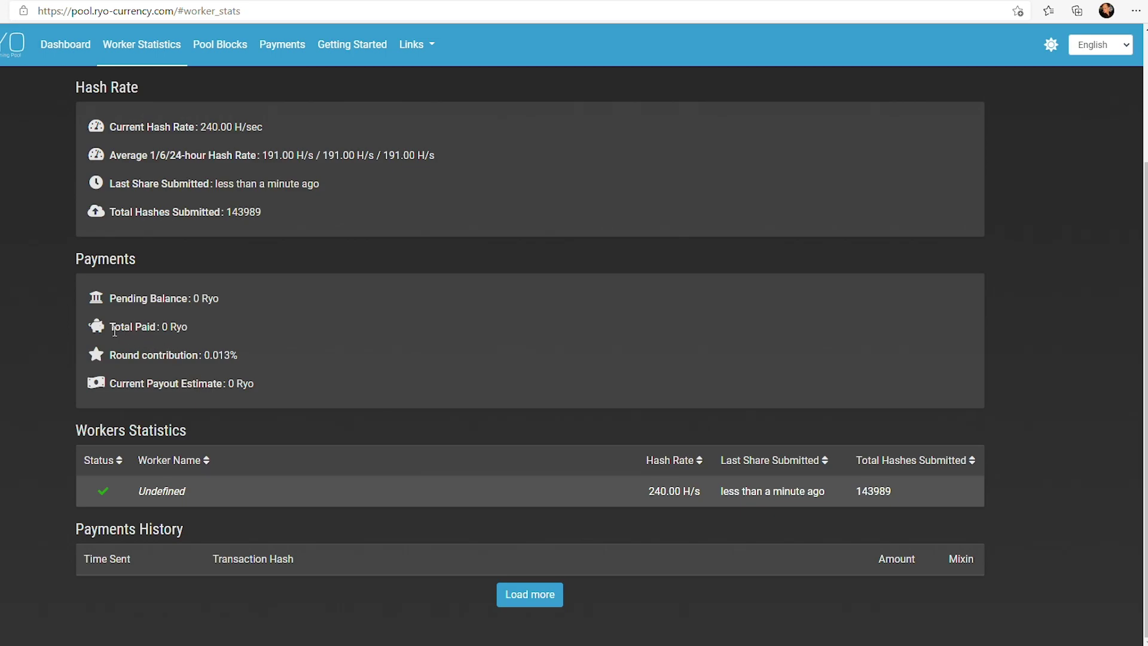
{"action": "left_click_drag", "start_coordinate": [109, 328], "coordinate": [191, 331]}
{"action": "left_click", "coordinate": [221, 332]}
{"action": "scroll", "coordinate": [230, 339], "scroll_direction": "up", "scroll_amount": 2}
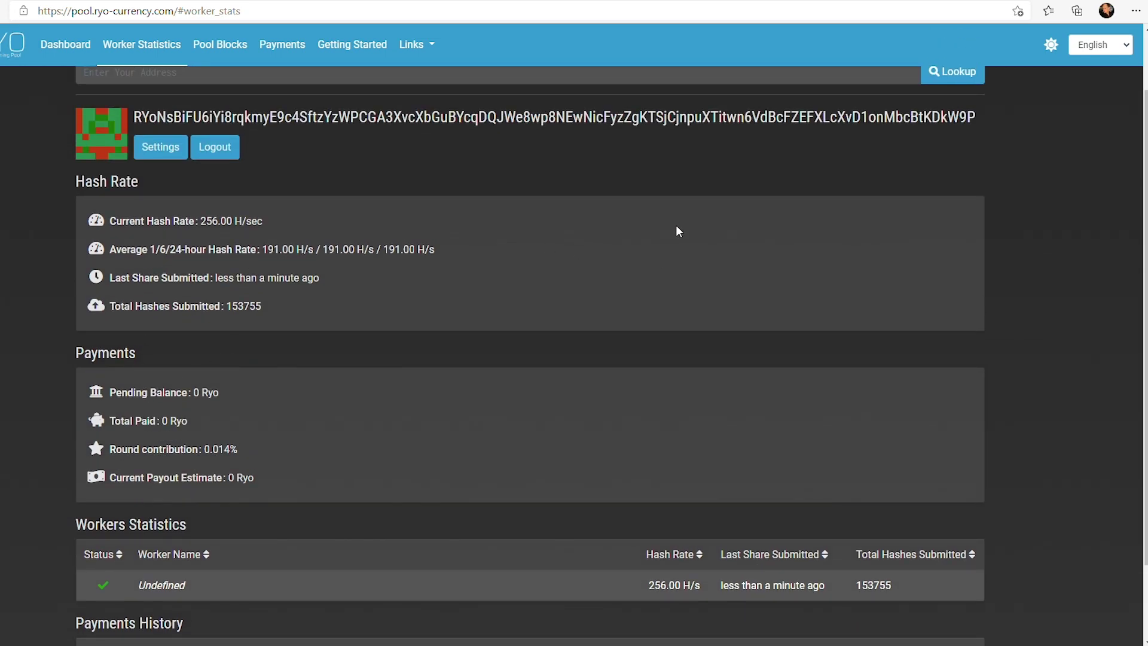
Switch back to the TradeOgre account and open its balances page.
{"action": "key", "text": "ctrl+Tab"}
{"action": "left_click", "coordinate": [562, 328]}
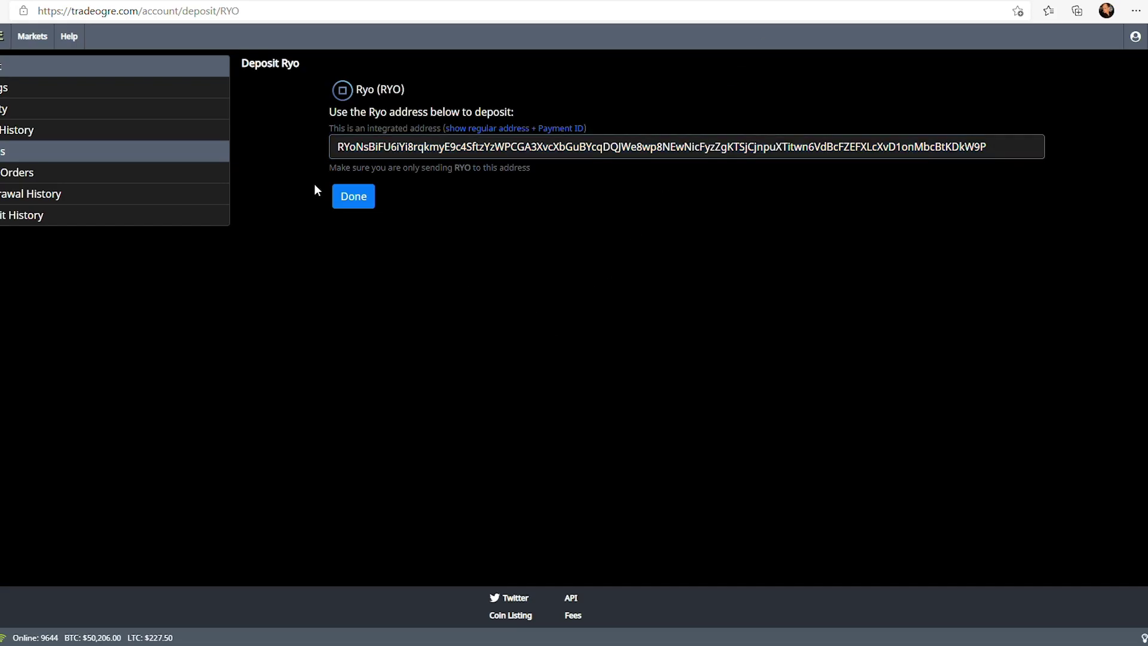
{"action": "left_click", "coordinate": [98, 156]}
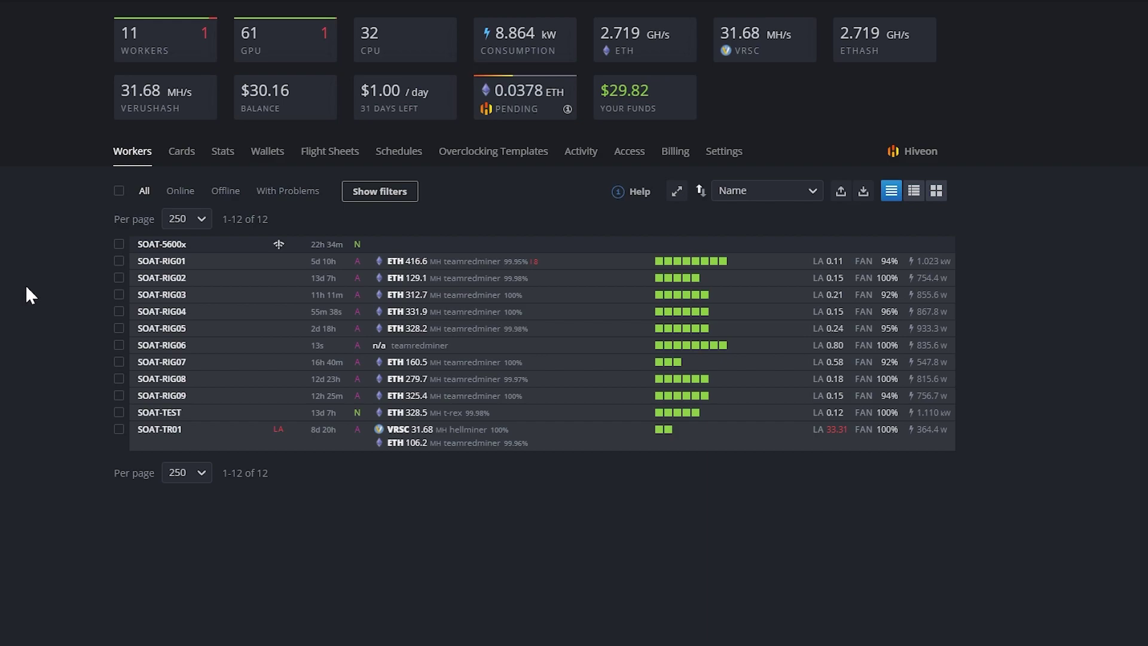
In Hive OS, create a RYO wallet named Ryo Trade Ogre using the TradeOgre Ryo deposit address.
{"action": "left_click", "coordinate": [268, 152]}
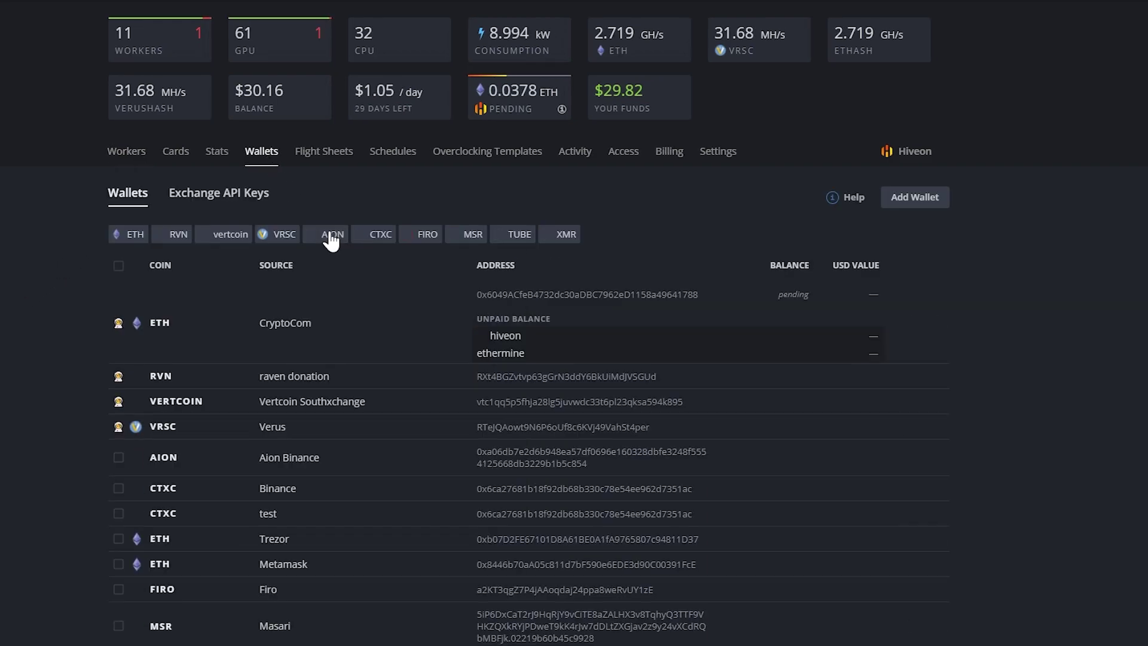
{"action": "left_click", "coordinate": [933, 197]}
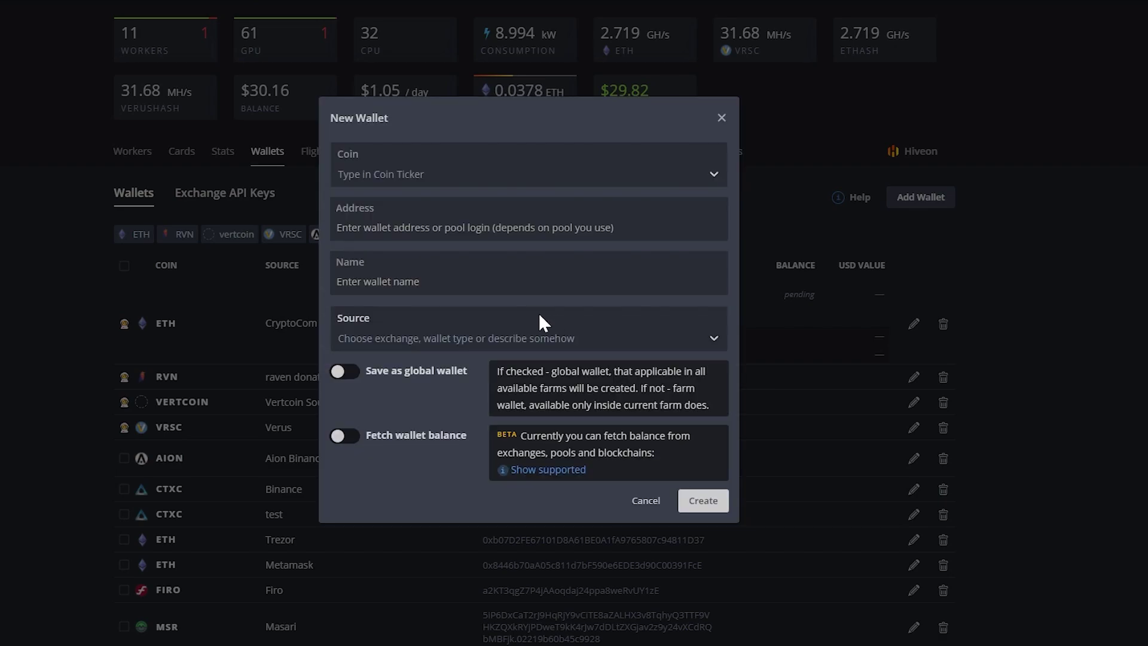
{"action": "left_click", "coordinate": [389, 182]}
{"action": "type", "text": "ryo"}
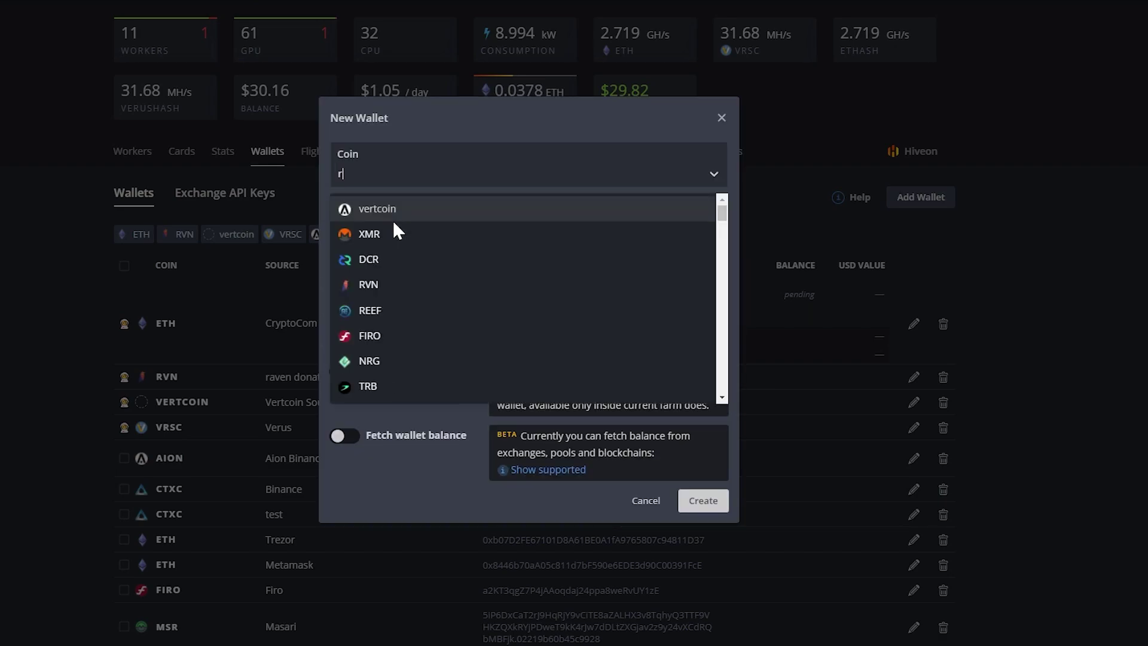
{"action": "left_click", "coordinate": [418, 203]}
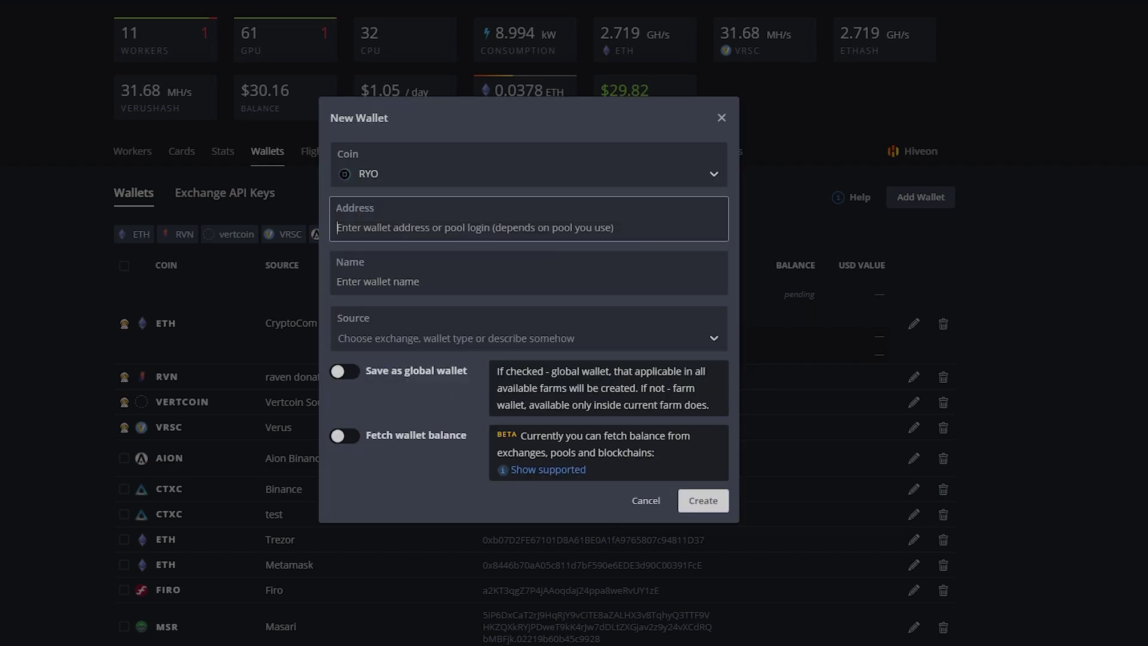
{"action": "key", "text": "ctrl+v"}
{"action": "left_click", "coordinate": [417, 250]}
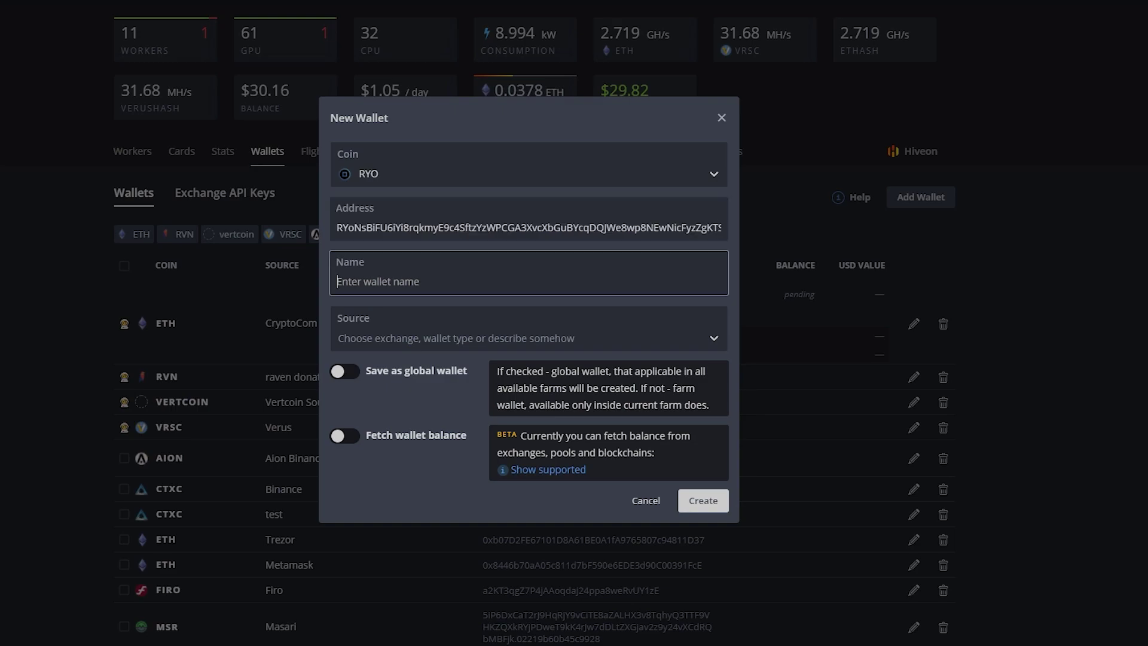
{"action": "type", "text": "Ryo Trade Ogre"}
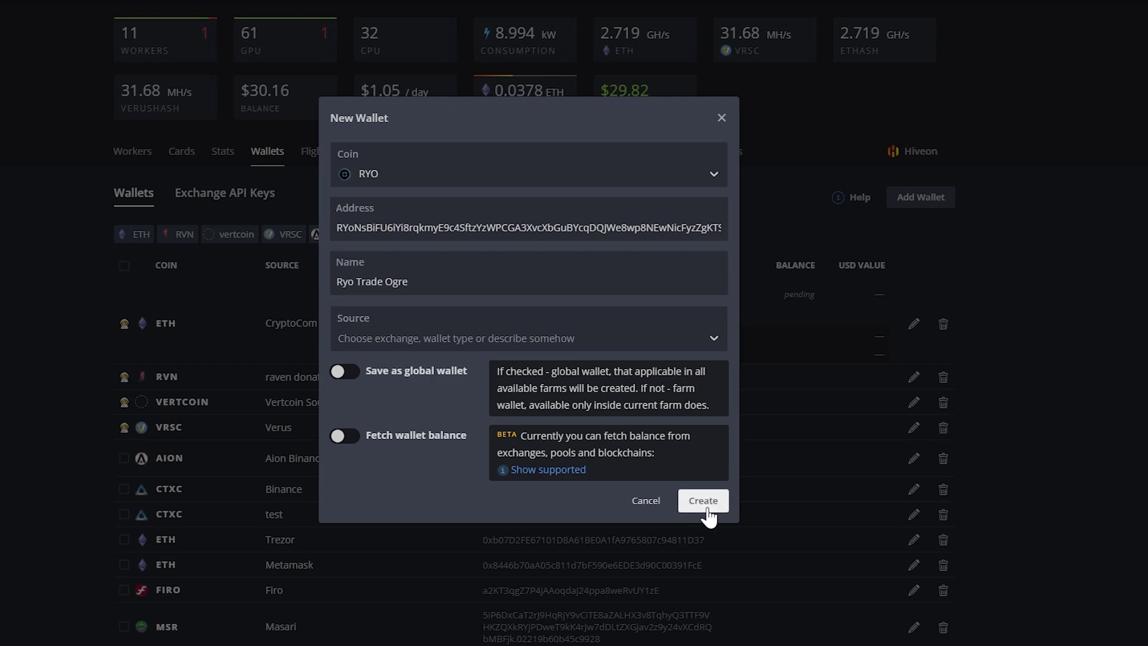
{"action": "left_click", "coordinate": [708, 512]}
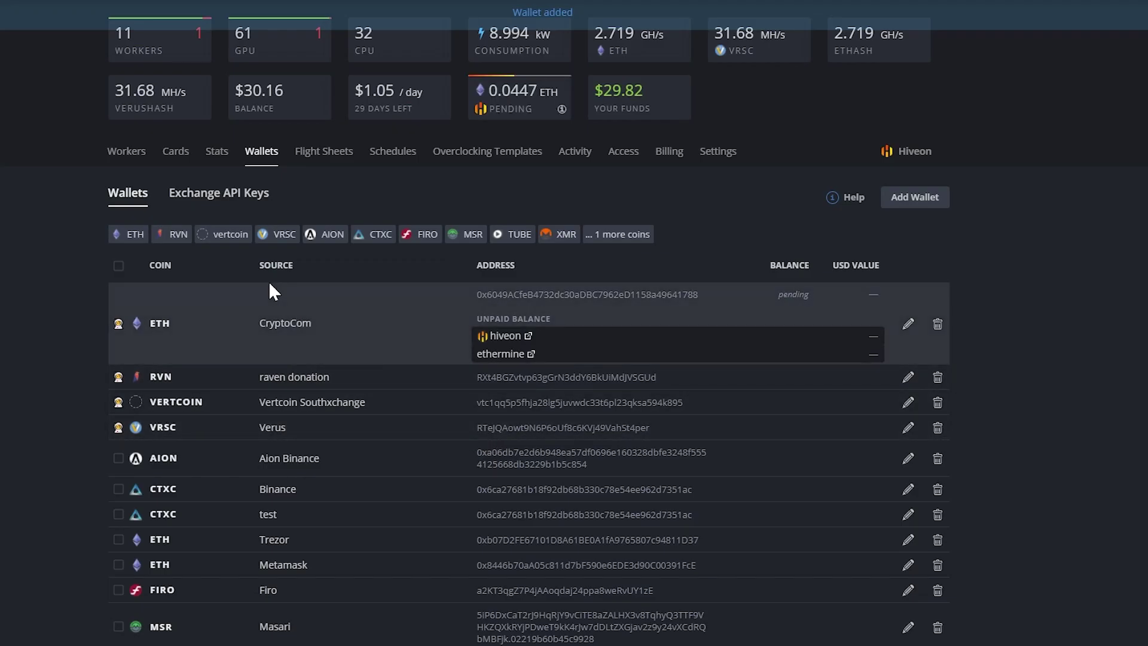
Start a new flight sheet with RYO as the coin and Ryo Trade Ogre as the wallet.
{"action": "left_click", "coordinate": [319, 153]}
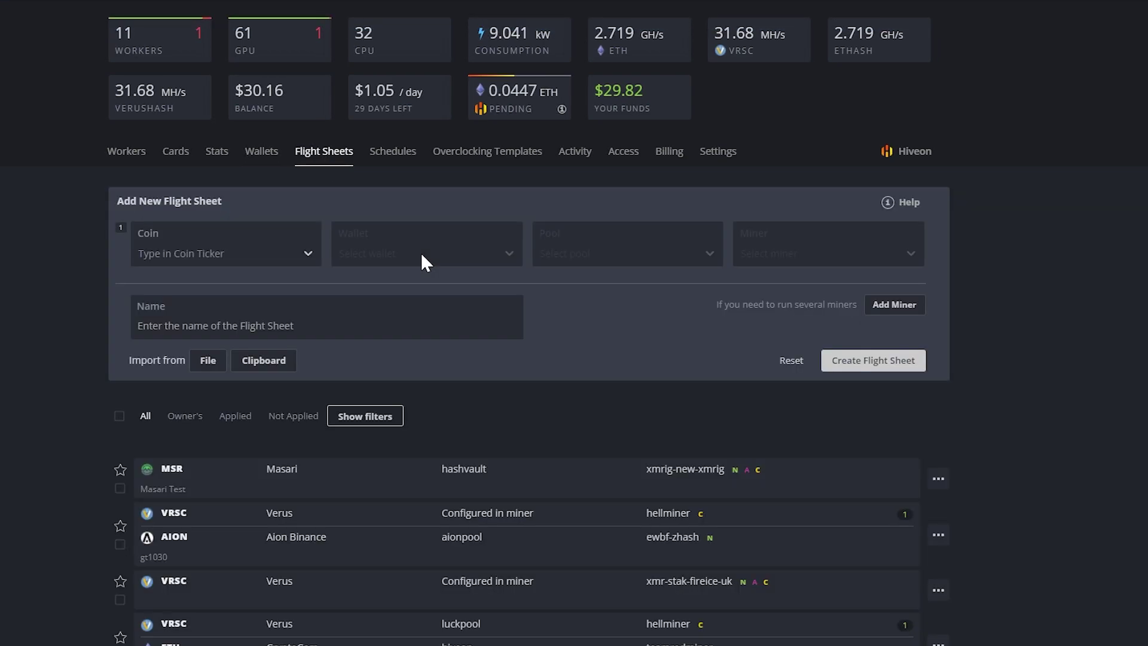
{"action": "left_click", "coordinate": [305, 256]}
{"action": "type", "text": "ryo"}
{"action": "left_click", "coordinate": [216, 282]}
{"action": "left_click", "coordinate": [396, 251]}
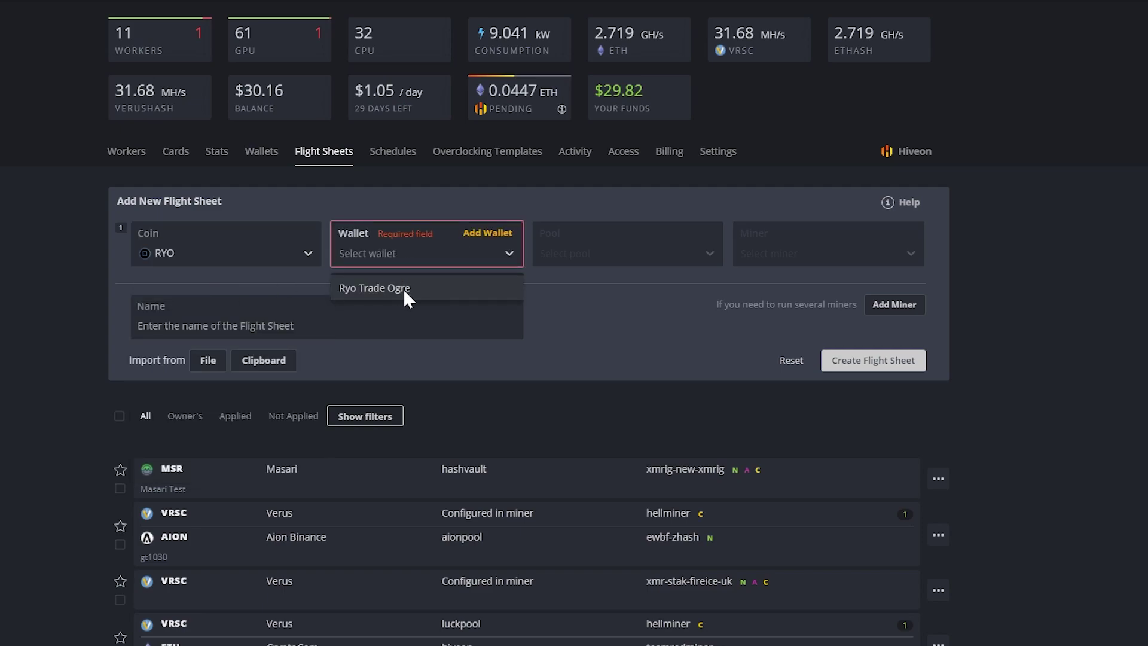
{"action": "left_click", "coordinate": [403, 289]}
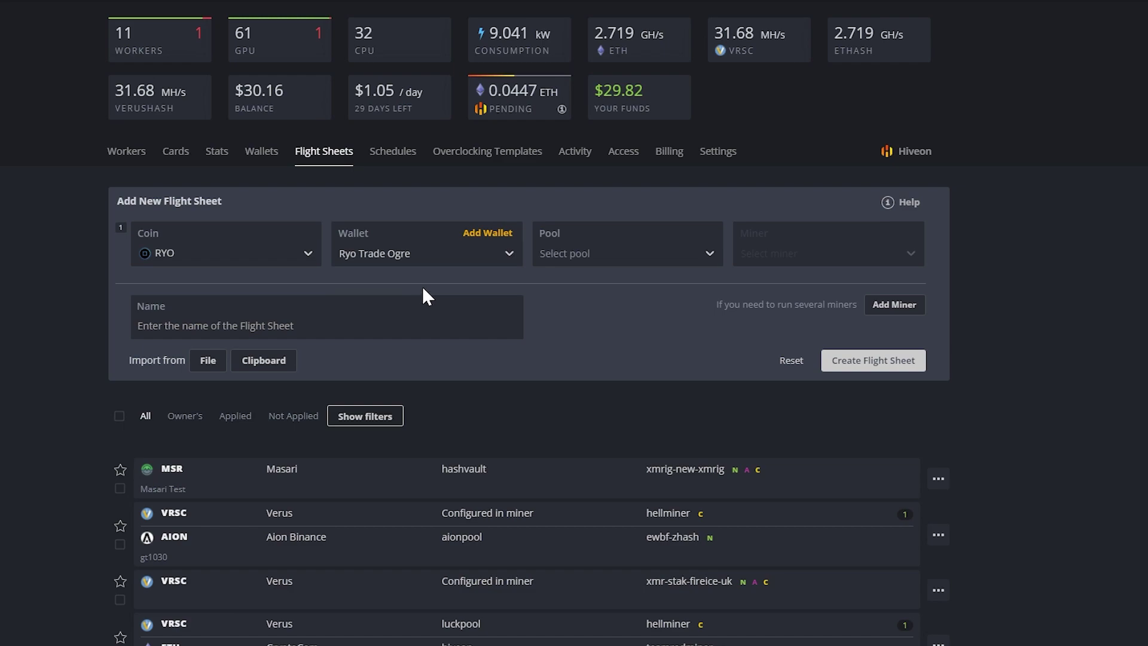
Set the flight sheet's pool to ryo with both the EU Official and RU Official servers enabled.
{"action": "left_click", "coordinate": [599, 253]}
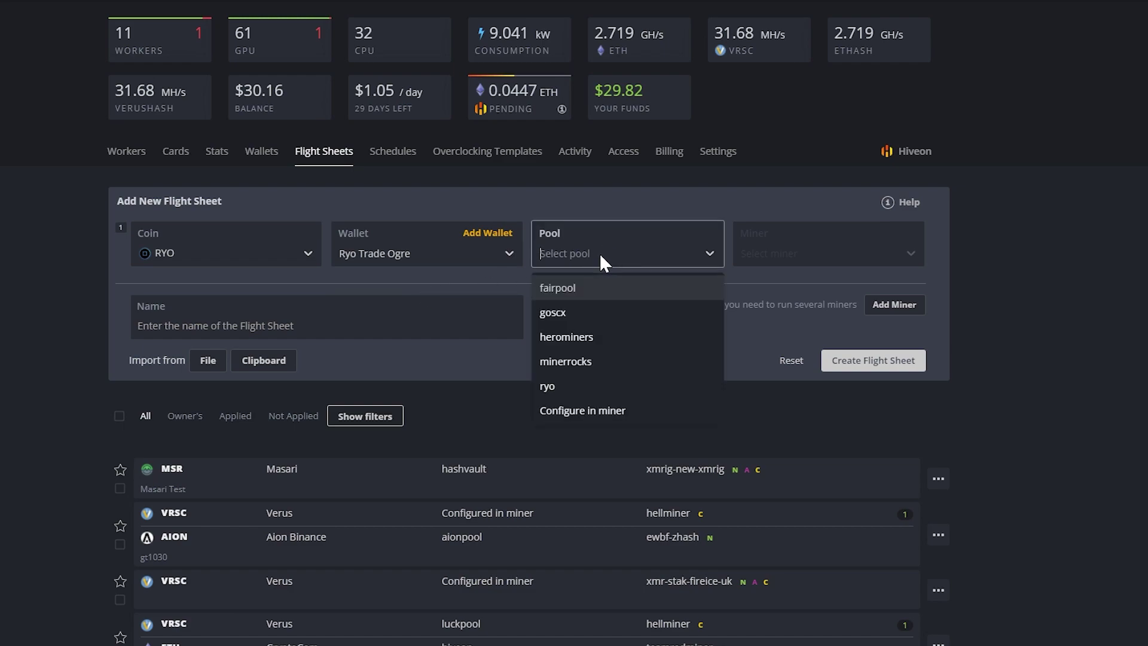
{"action": "left_click", "coordinate": [579, 387]}
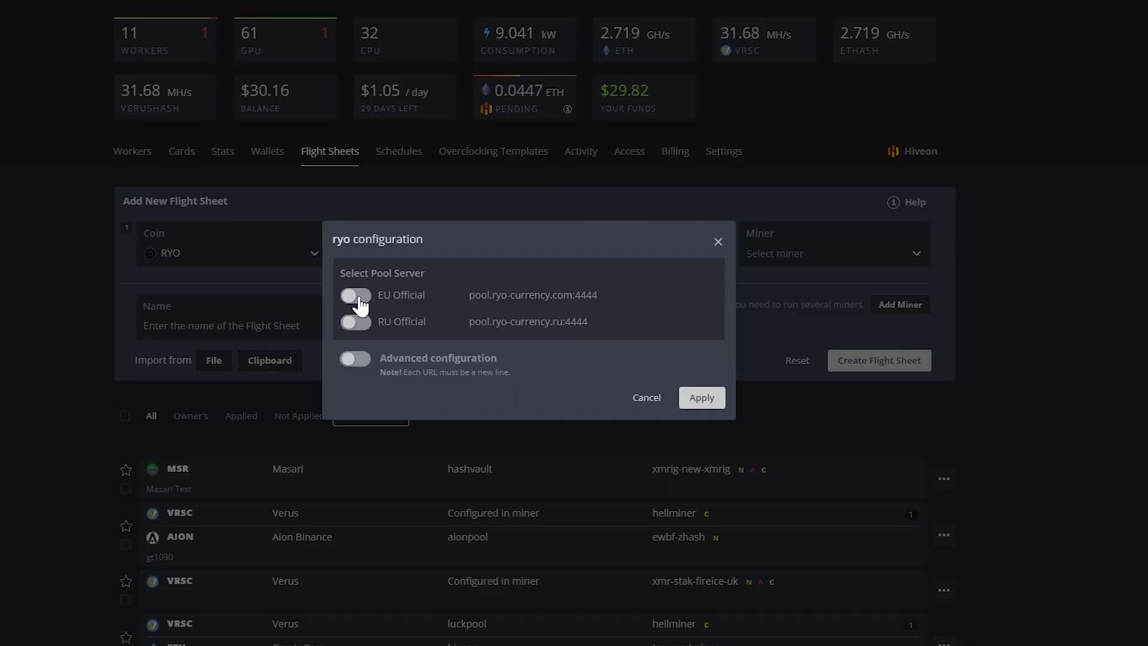
{"action": "left_click", "coordinate": [357, 296]}
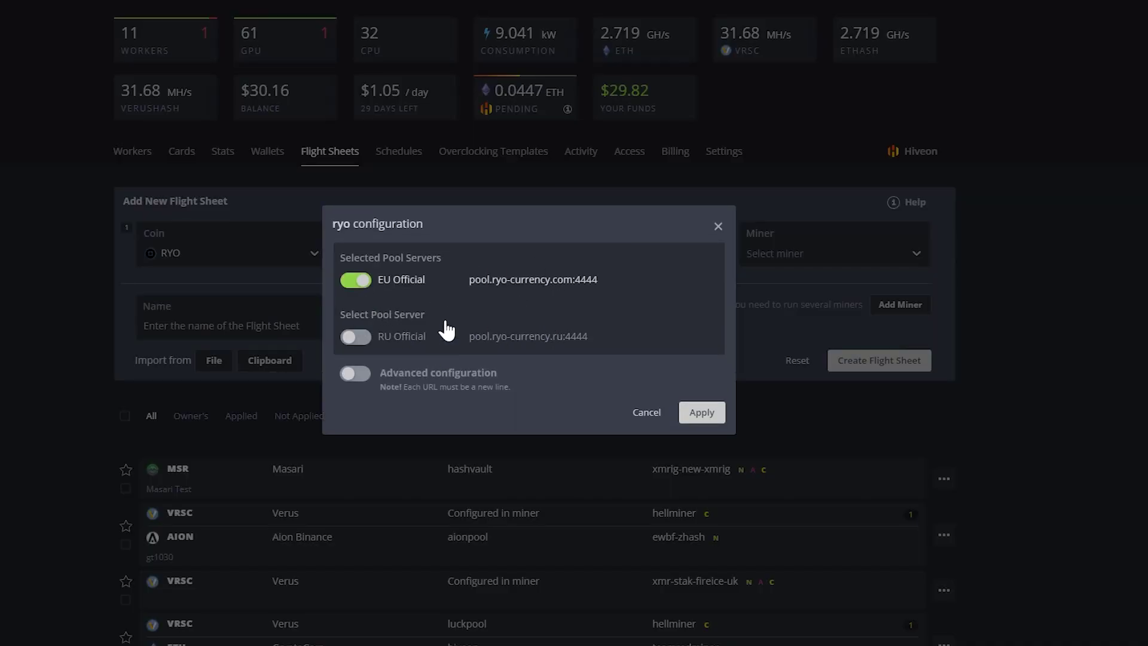
{"action": "left_click", "coordinate": [355, 338]}
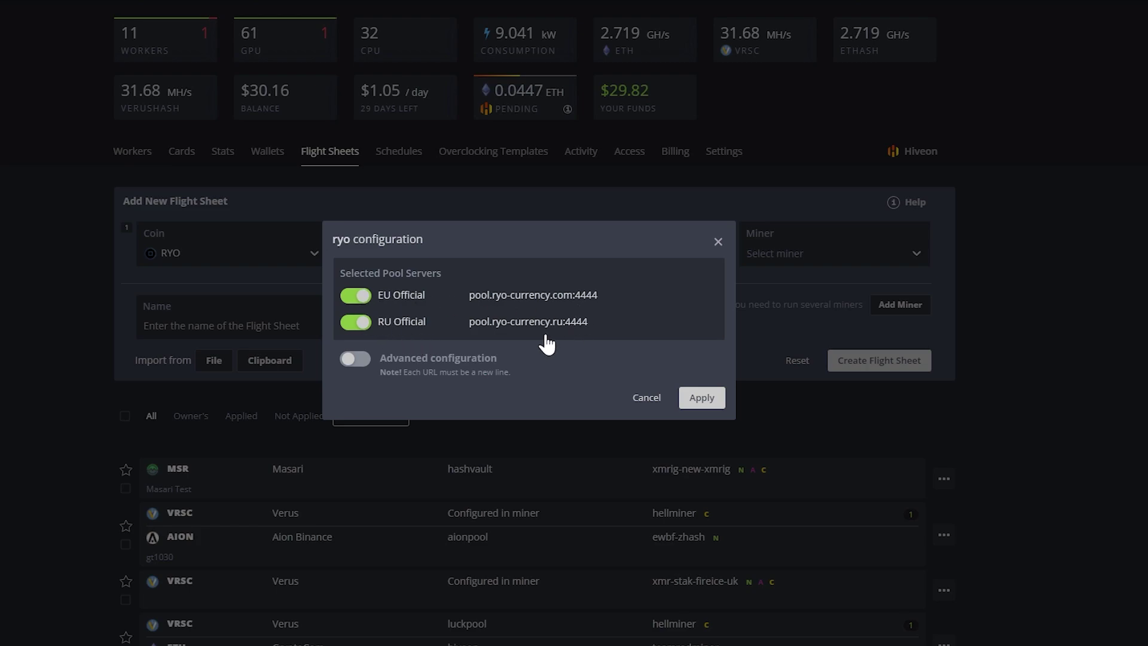
{"action": "left_click", "coordinate": [706, 400]}
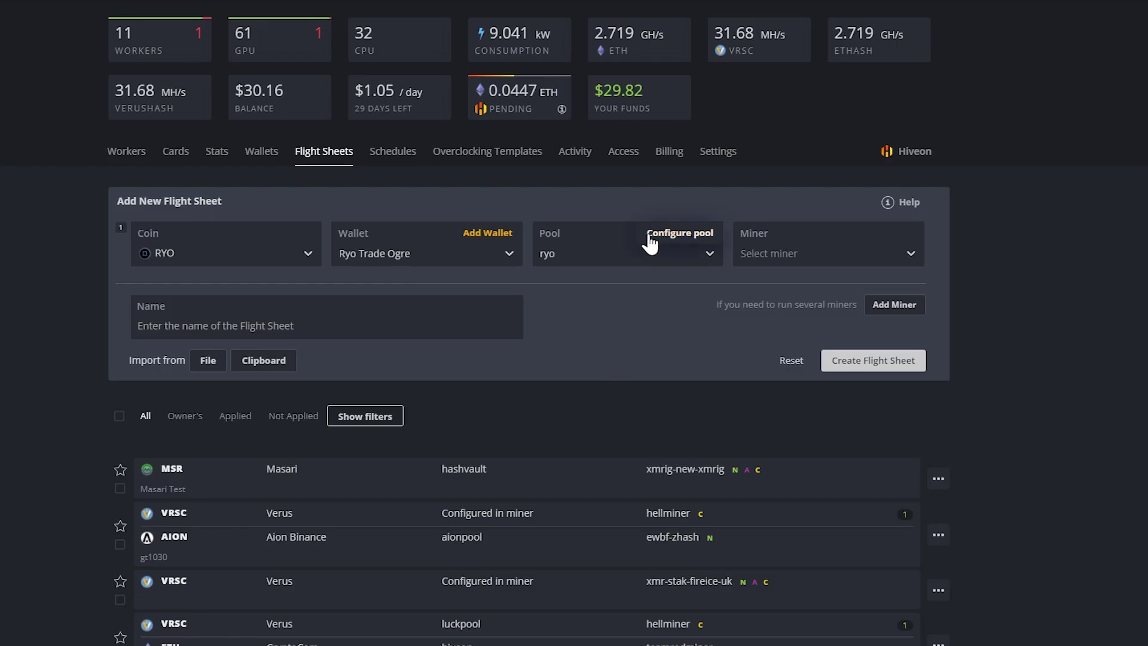
Choose XMR Stak as the miner, name the flight sheet RYO, and create it.
{"action": "left_click", "coordinate": [820, 252]}
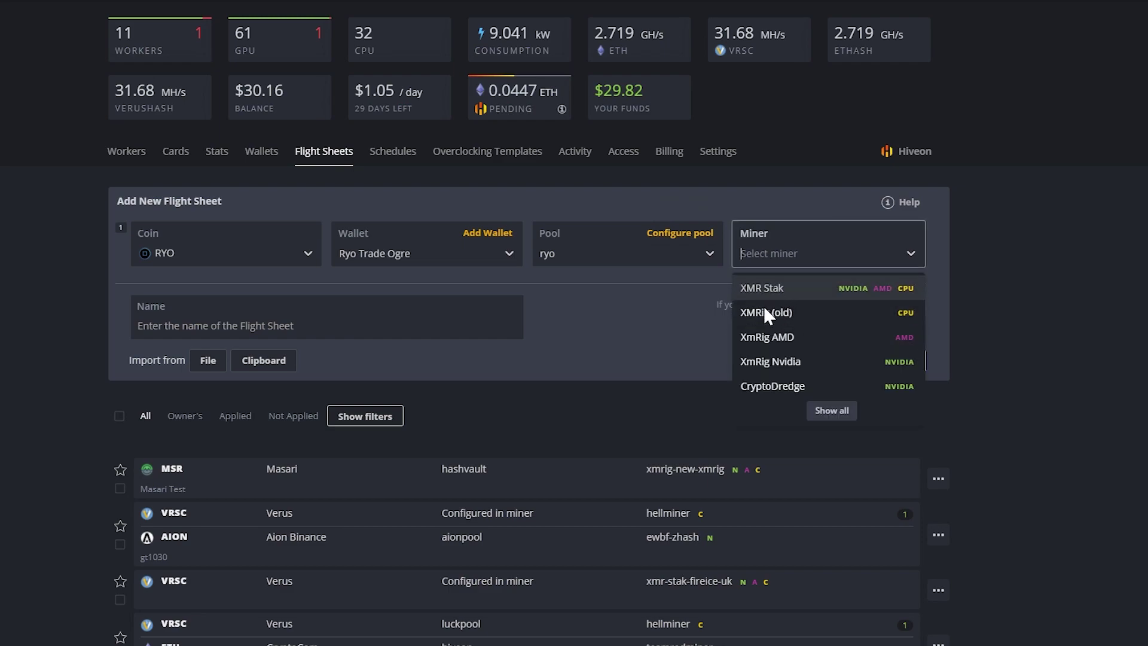
{"action": "left_click", "coordinate": [789, 289]}
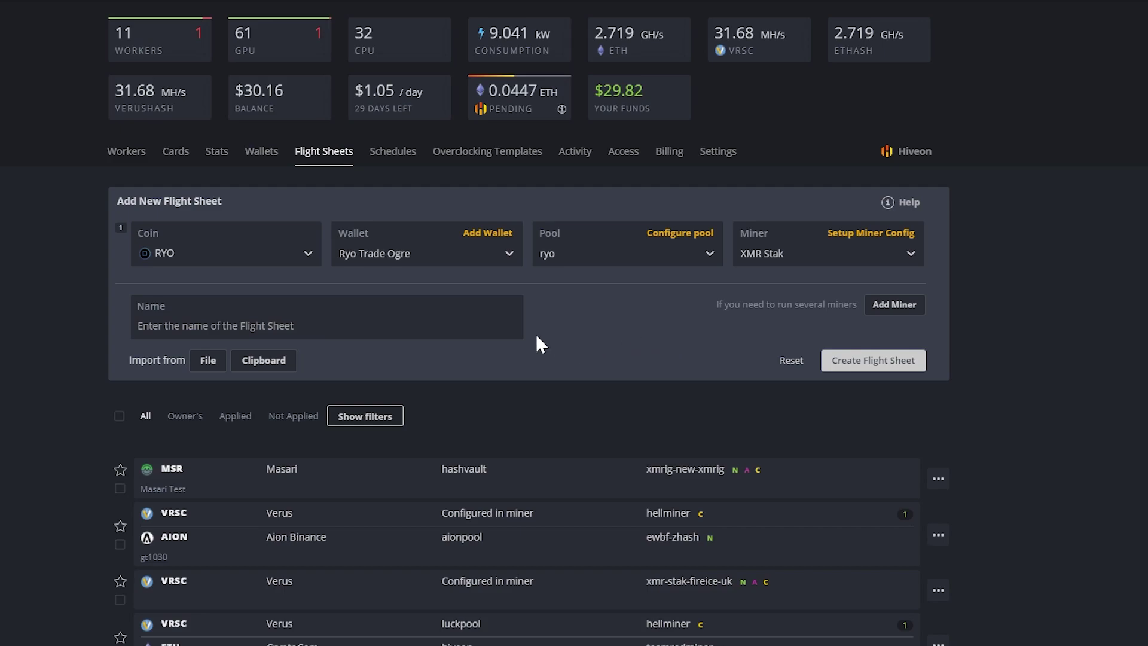
{"action": "left_click", "coordinate": [518, 330]}
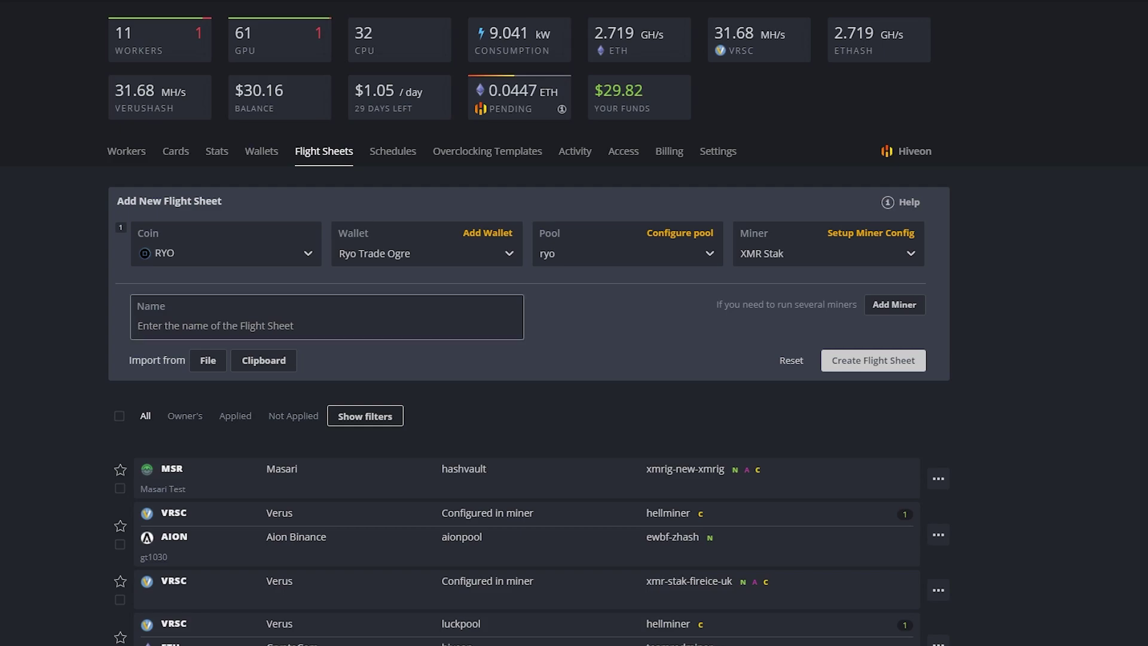
{"action": "type", "text": "XMR"}
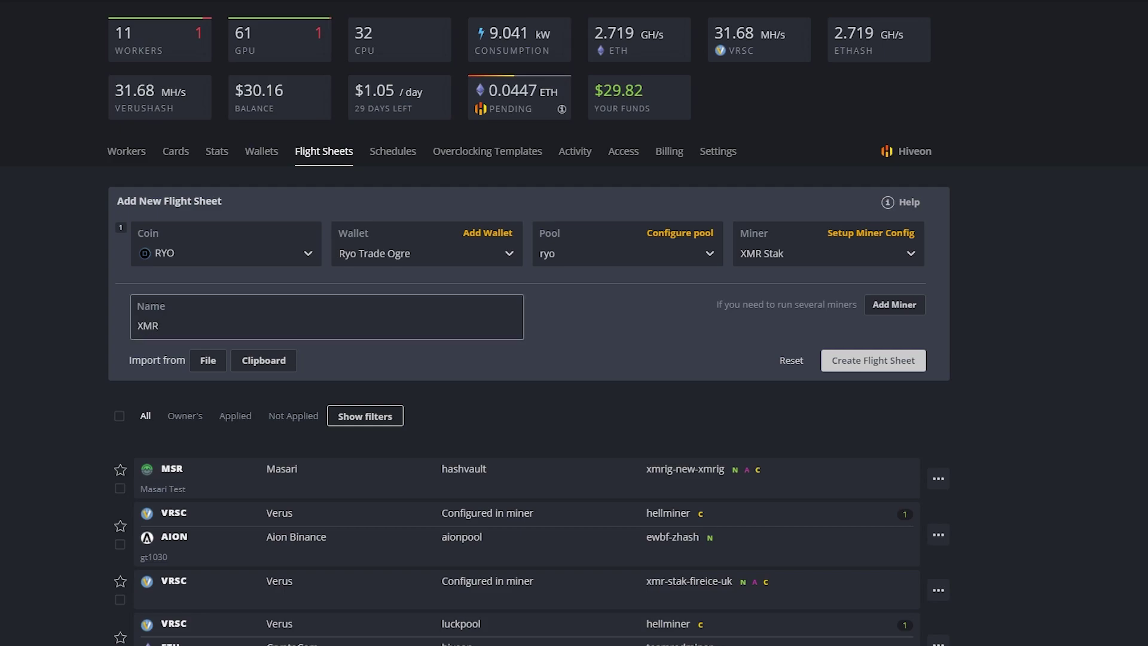
{"action": "key", "text": "BackSpace"}
{"action": "type", "text": "RYO"}
{"action": "key", "text": "Return"}
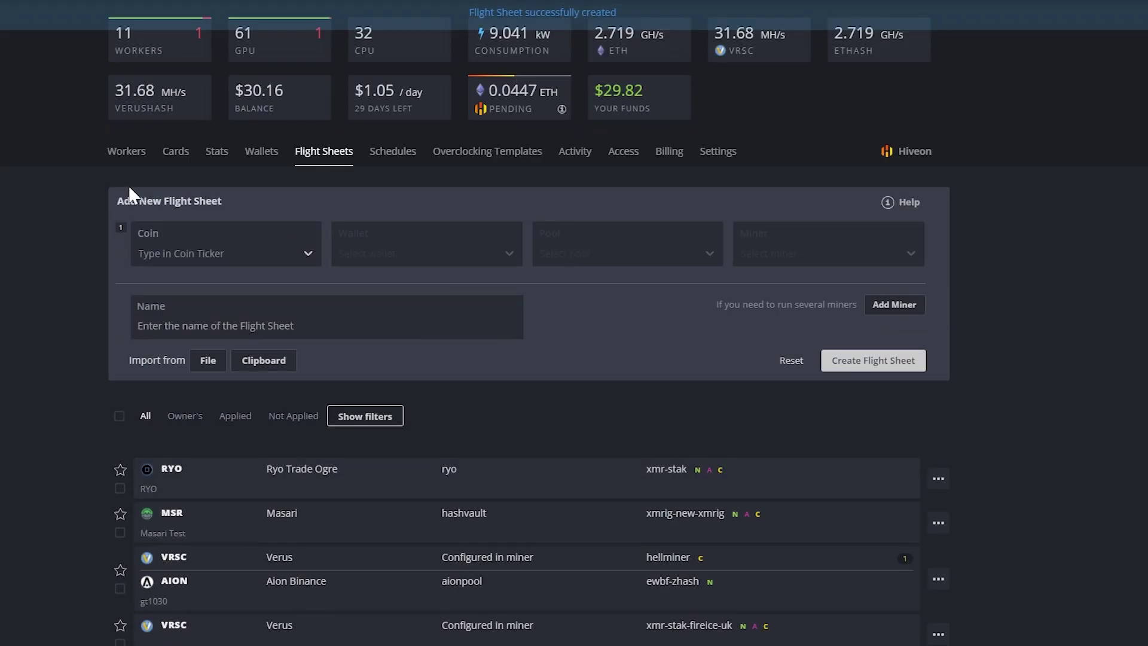
Select only the worker SOAT-RIG02 and choose the RYO flight sheet for it.
{"action": "left_click", "coordinate": [126, 150]}
{"action": "left_click", "coordinate": [119, 261]}
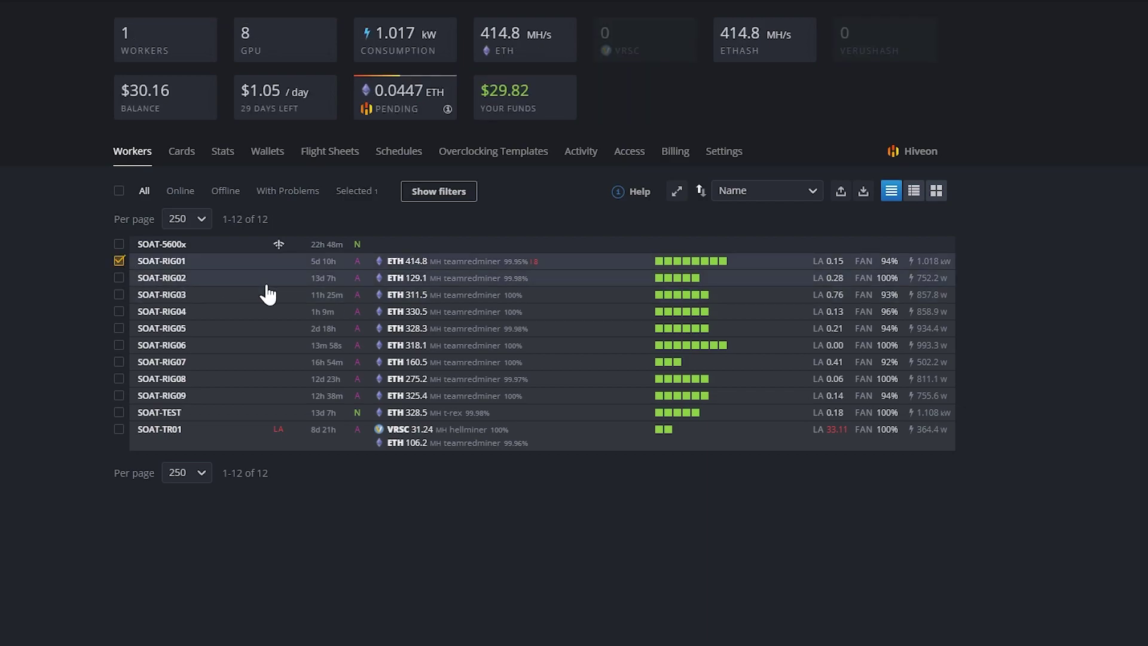
{"action": "left_click", "coordinate": [119, 262]}
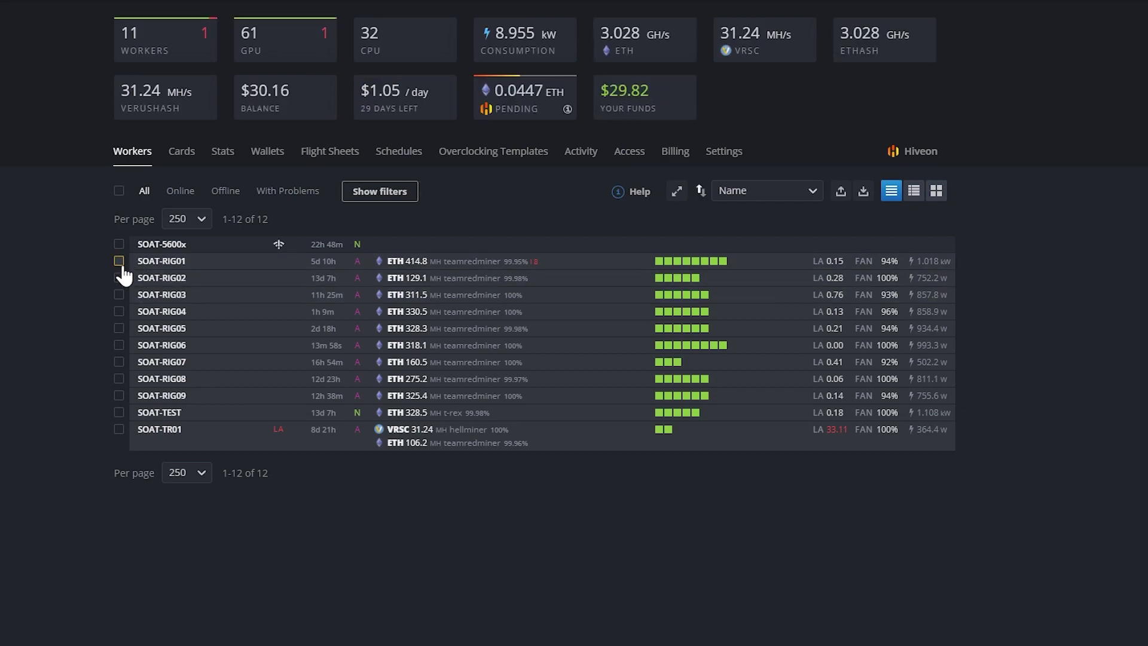
{"action": "left_click", "coordinate": [119, 278]}
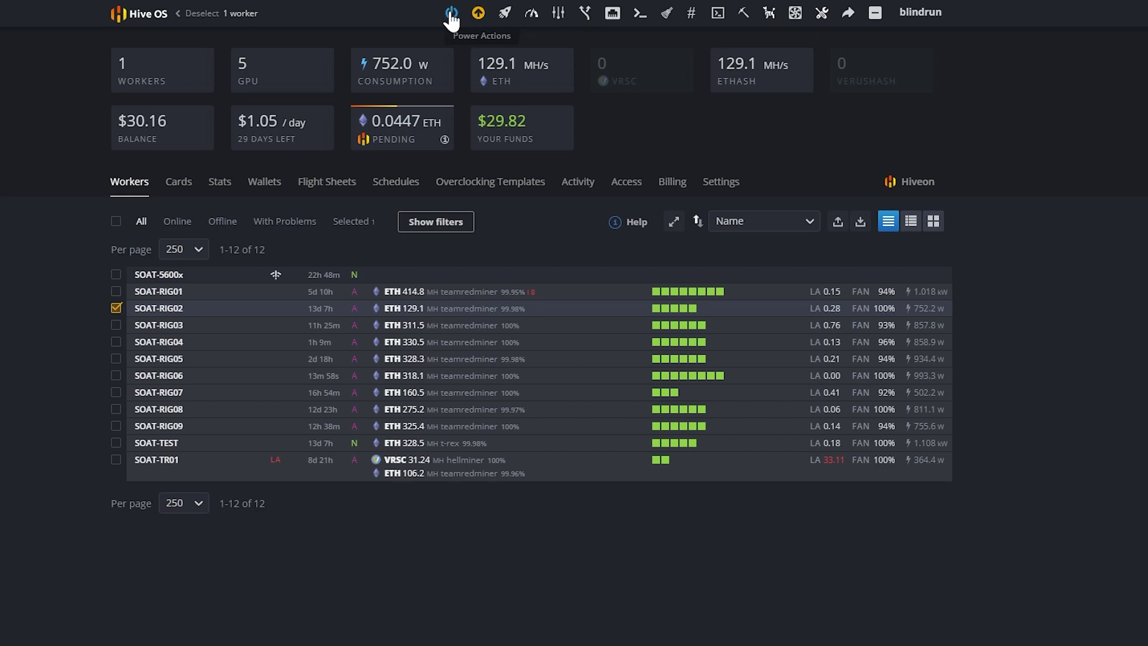
{"action": "left_click", "coordinate": [503, 15]}
{"action": "scroll", "coordinate": [797, 244], "scroll_direction": "down", "scroll_amount": 4}
{"action": "scroll", "coordinate": [797, 244], "scroll_direction": "down", "scroll_amount": 5}
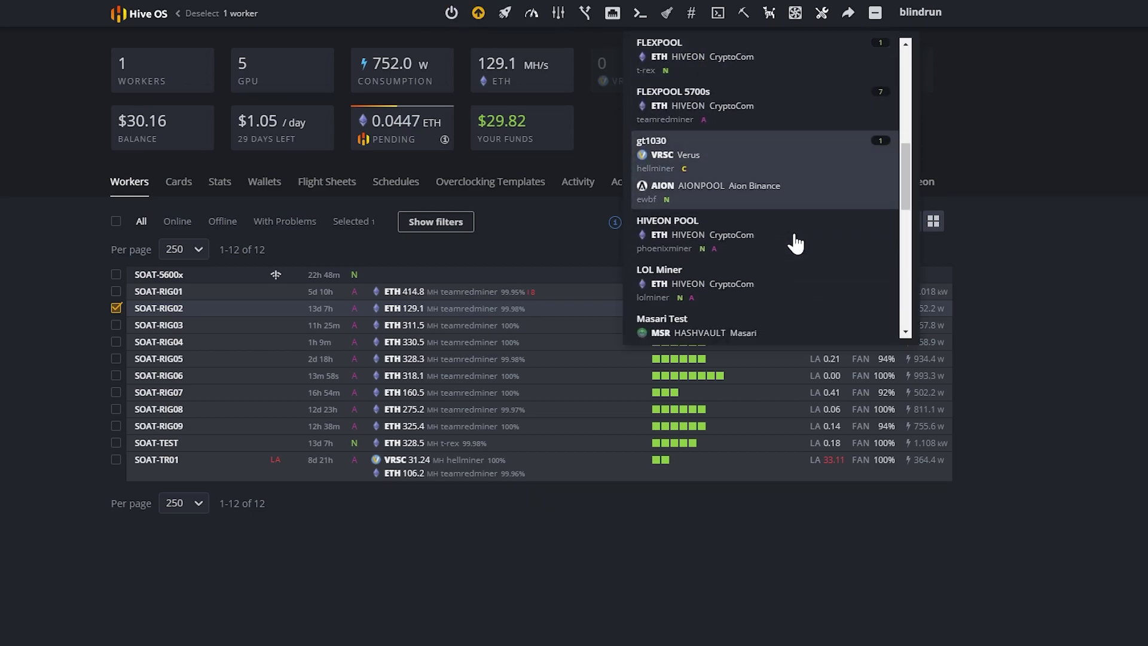
{"action": "scroll", "coordinate": [797, 244], "scroll_direction": "down", "scroll_amount": 4}
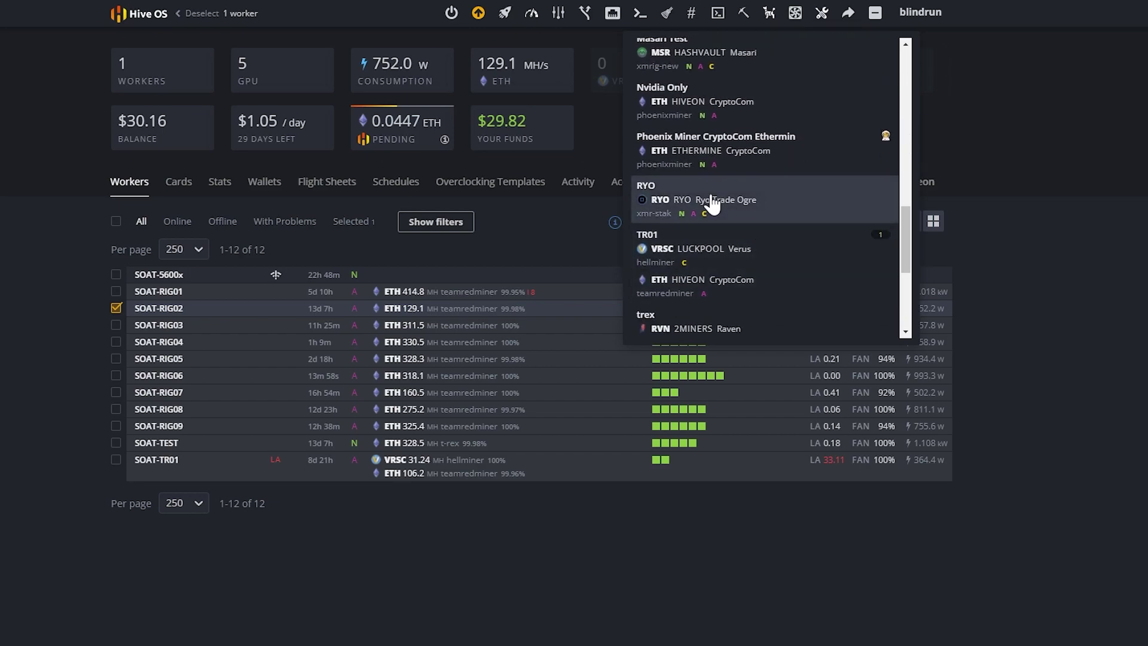
{"action": "left_click", "coordinate": [792, 181]}
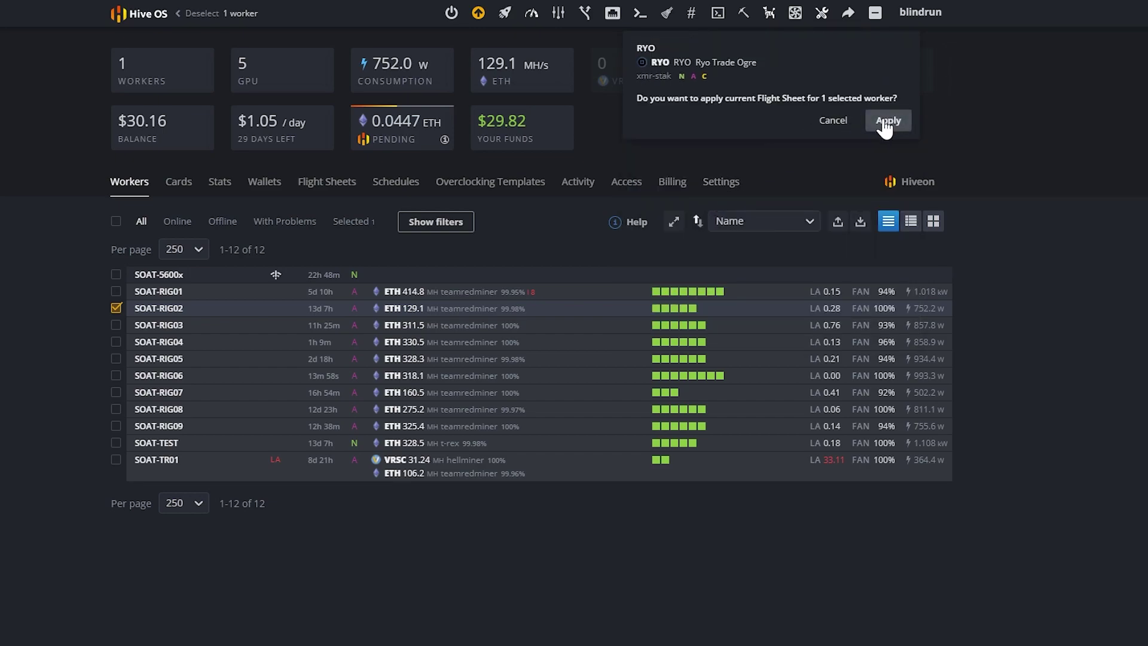